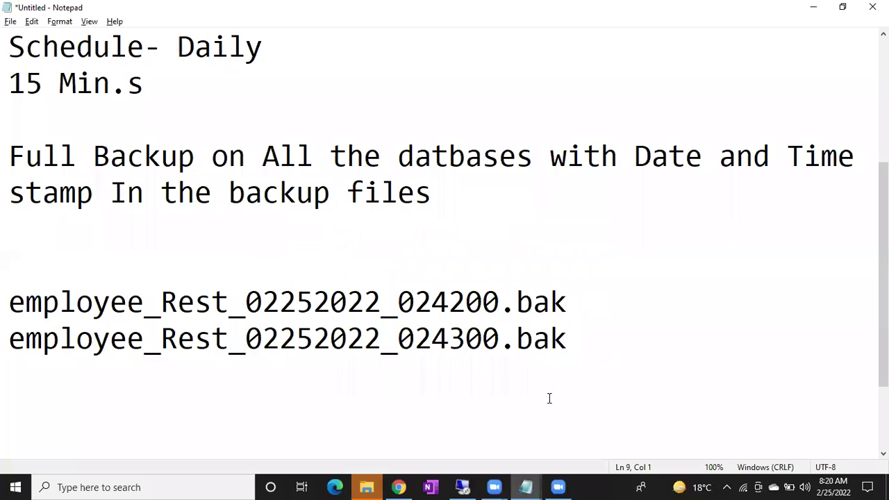
Select the two employee_Rest .bak file names in Notepad, then switch to the remote SSMS session
drag(573, 338, 160, 304)
drag(6, 305, 5, 306)
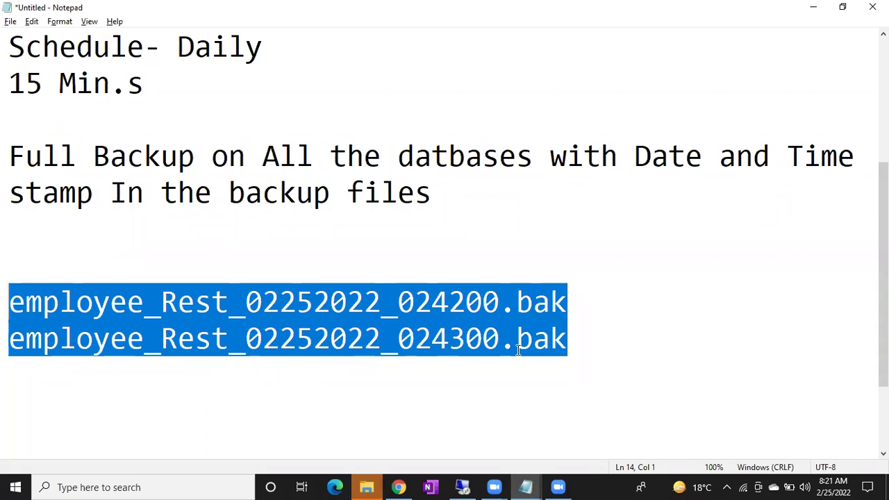
click(462, 487)
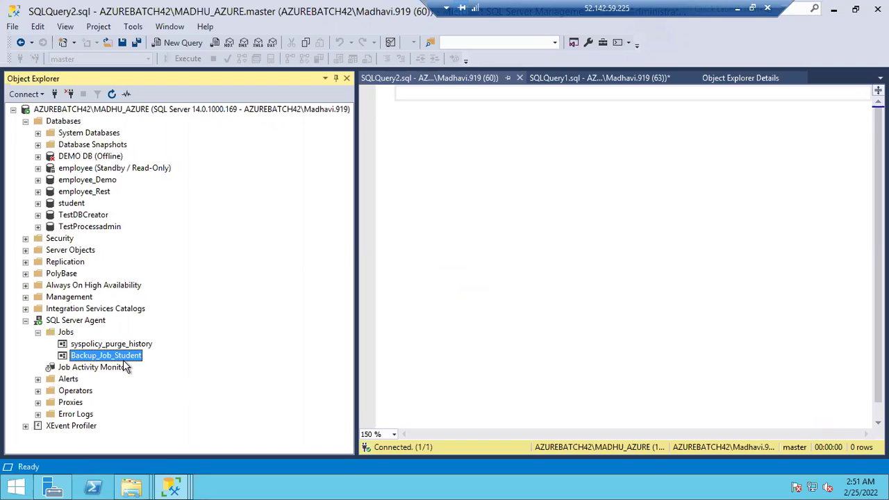
Start Backup_Job_Student at step 1 and close the Start Jobs report
right_click(111, 355)
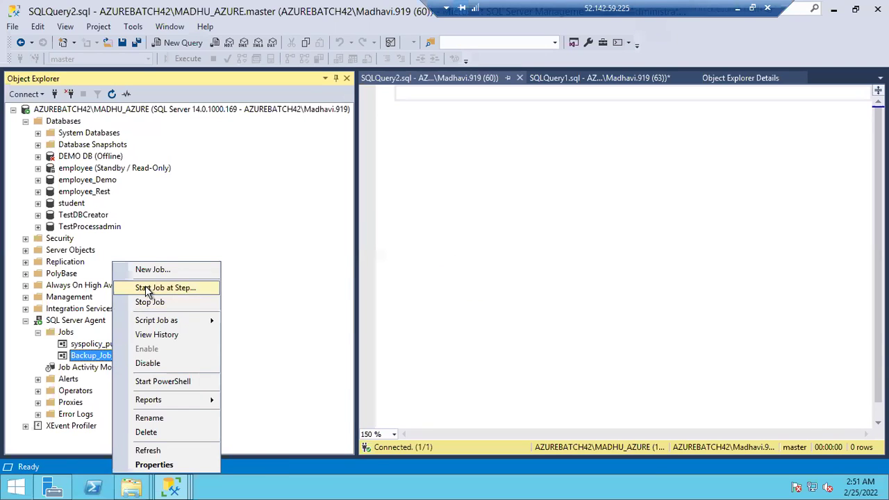
click(147, 292)
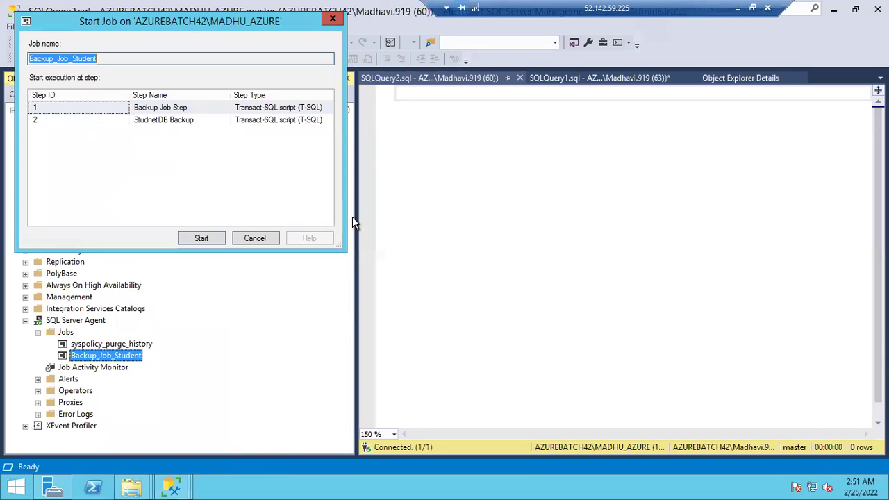
click(202, 238)
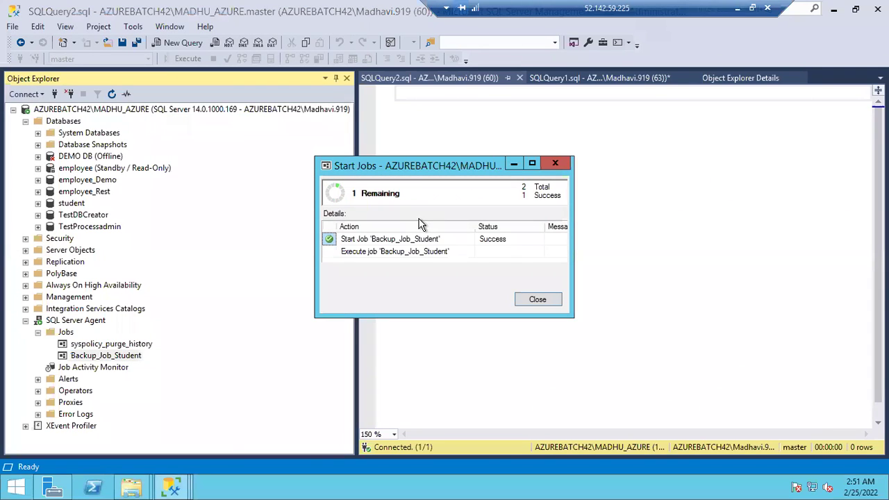
click(535, 302)
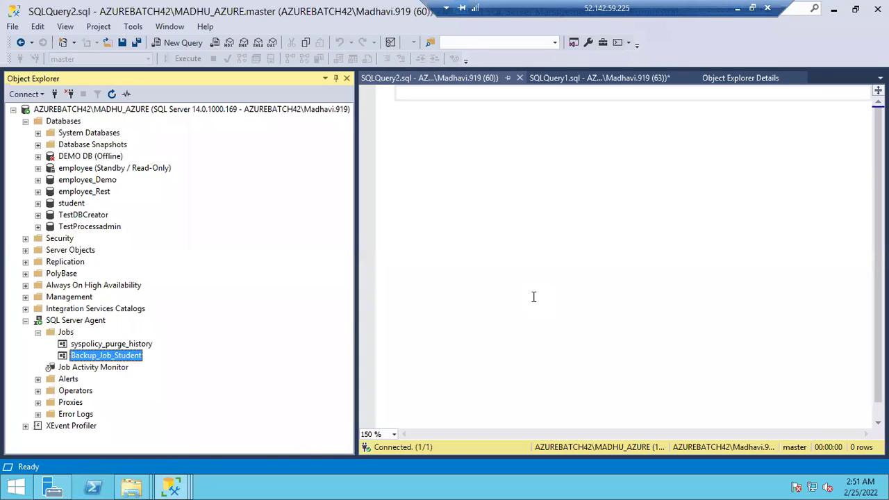
right_click(95, 360)
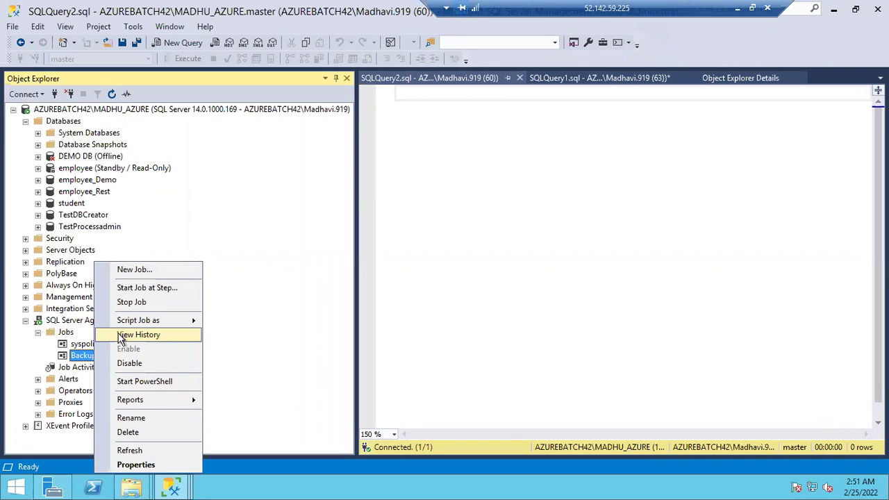
Open Backup_Job_Student's history in a maximized Log File Viewer with an enlarged details pane
click(122, 338)
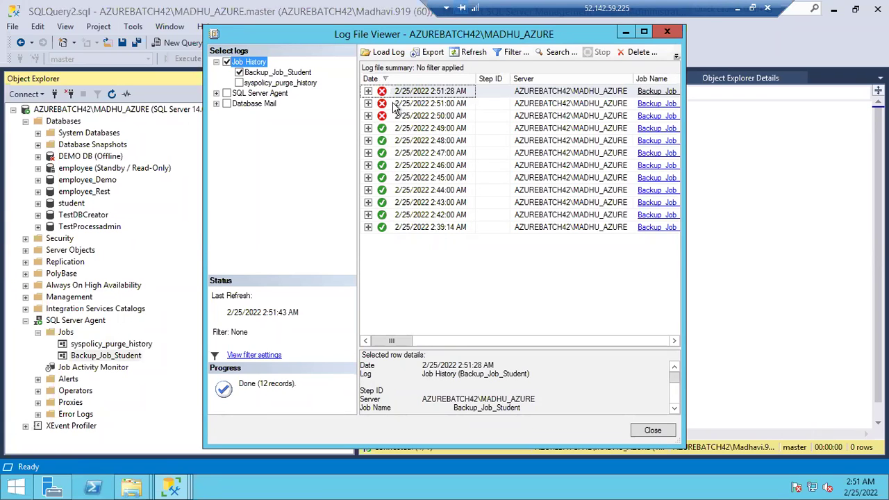
click(640, 31)
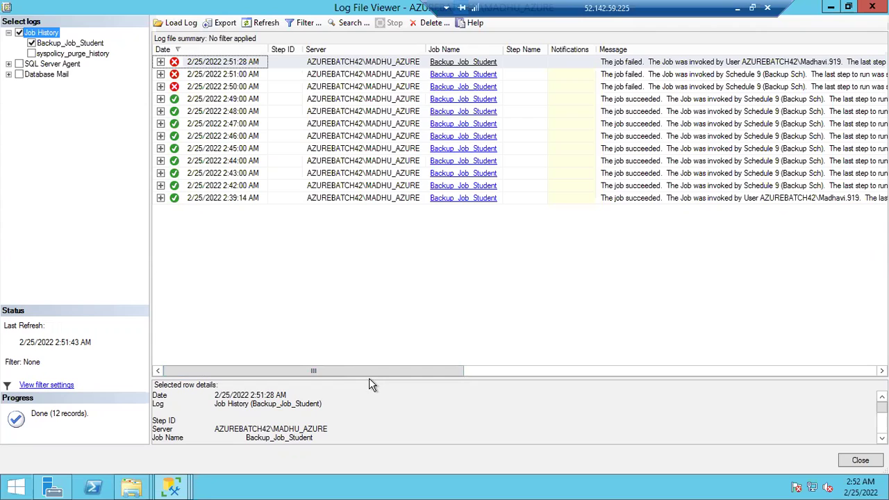
drag(369, 379, 363, 256)
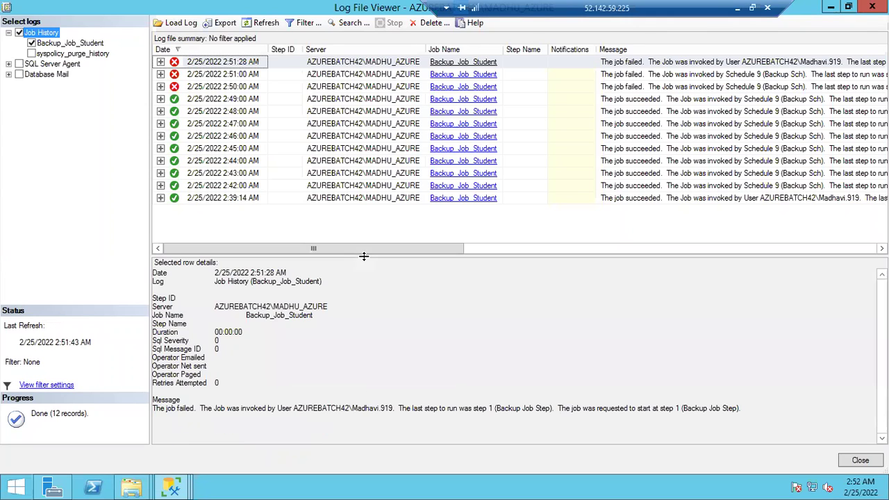
Read the failed run's message, highlighting who invoked it and which step ran last
drag(213, 409, 350, 408)
drag(434, 409, 482, 415)
click(524, 408)
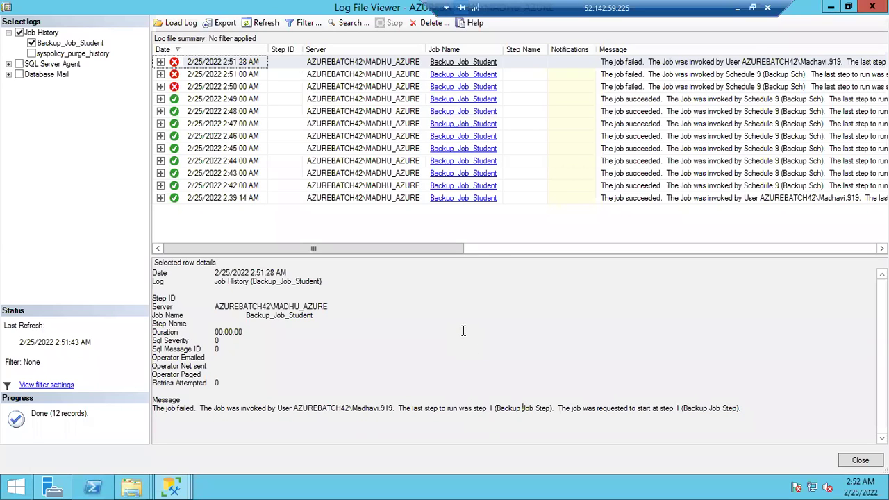
drag(459, 408, 501, 408)
drag(432, 409, 681, 410)
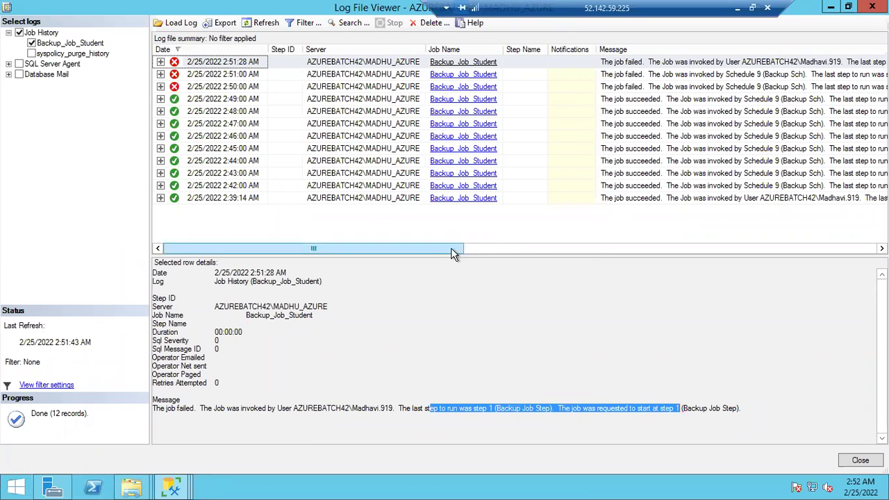
drag(476, 248, 513, 243)
drag(379, 221, 403, 213)
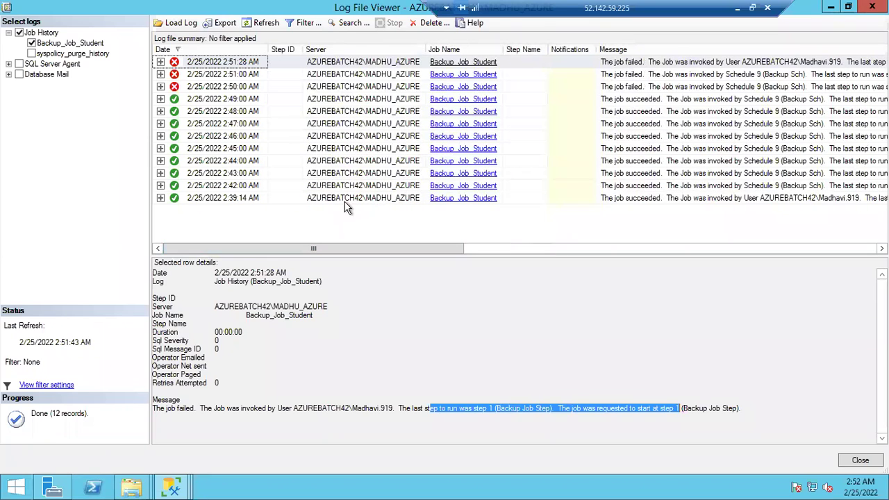
Expand the 2:51:28 AM run; step 1's error says database 'employee_Res' does not exist
click(160, 62)
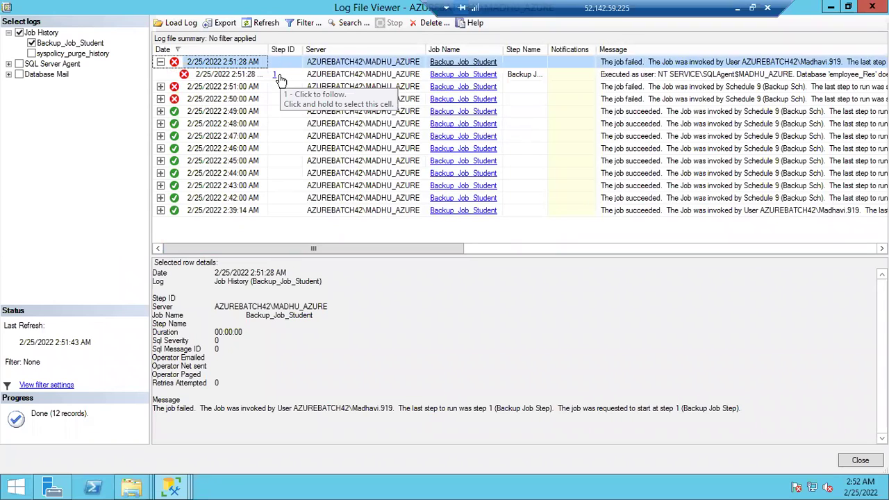
click(238, 75)
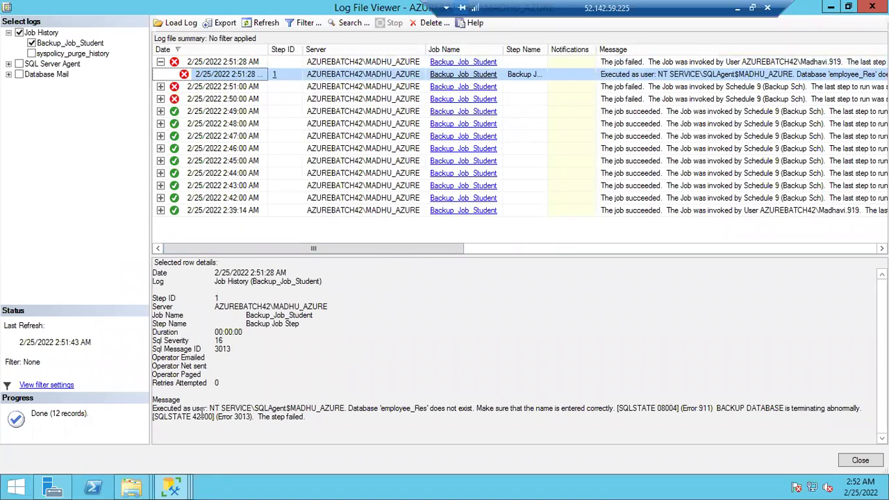
drag(207, 409, 431, 409)
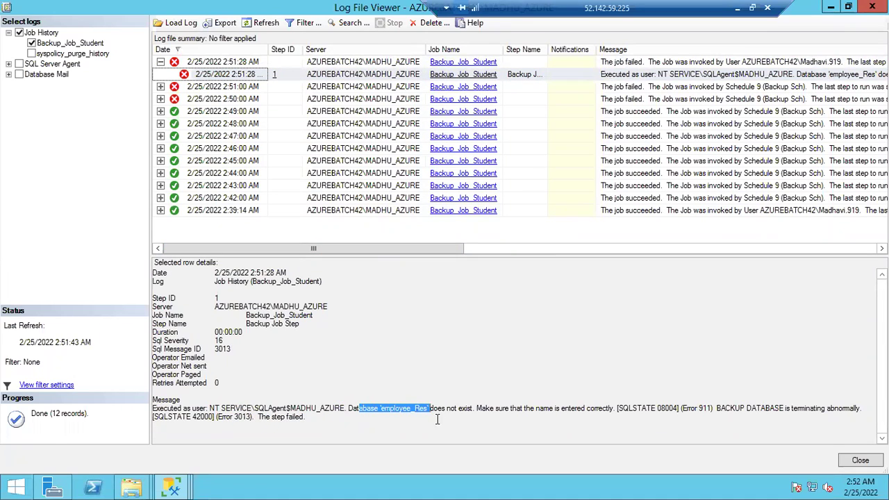
click(437, 418)
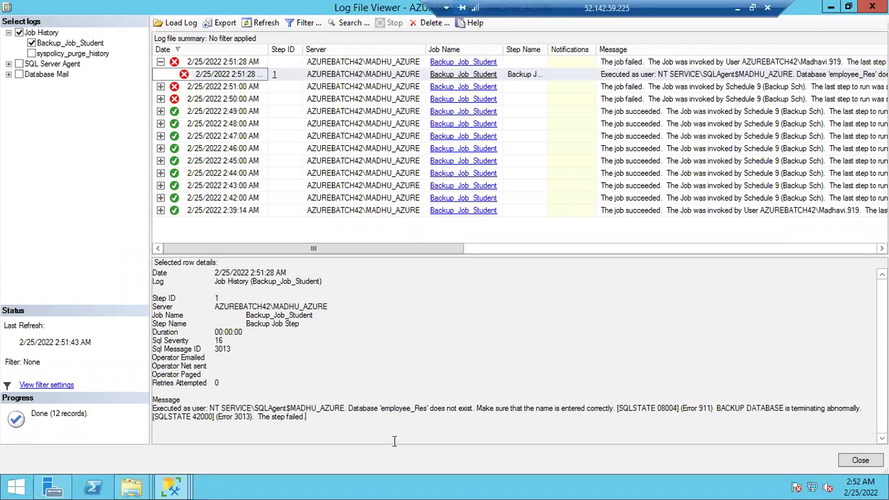
drag(348, 410, 412, 415)
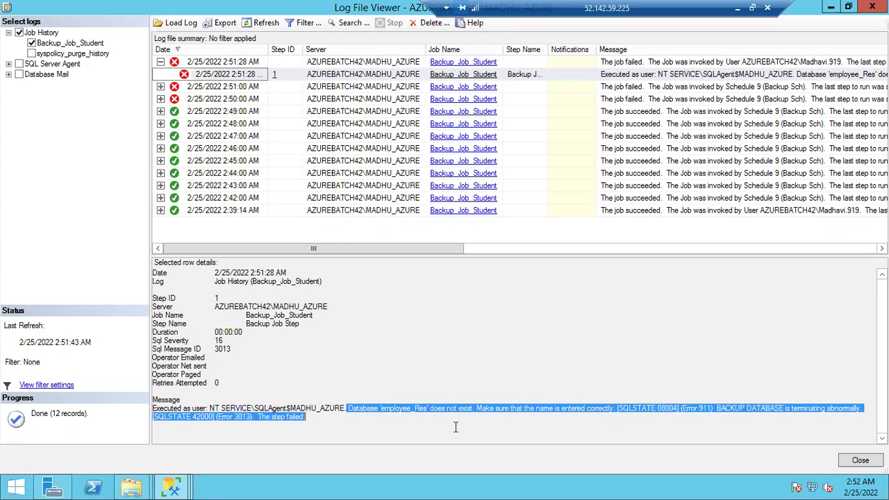
click(315, 429)
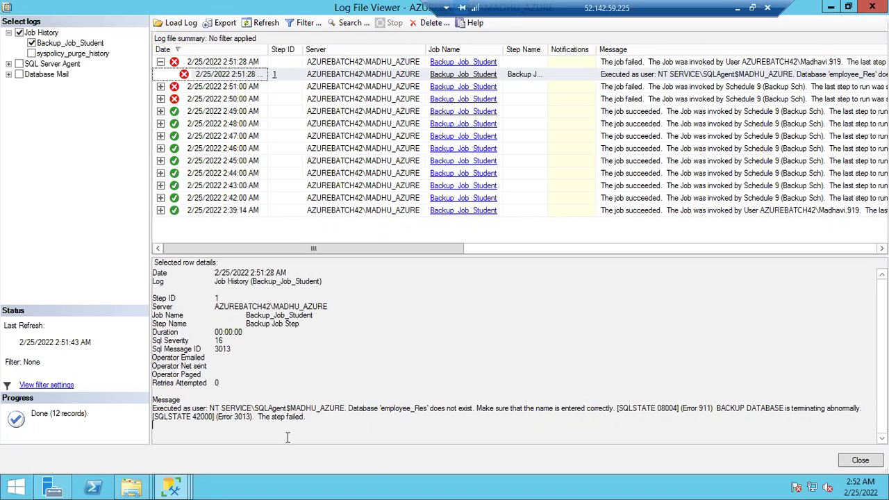
Open Backup_Job_Student's Backup Job Step properties, comparing against the employee_Rest database
mouse_move(171, 487)
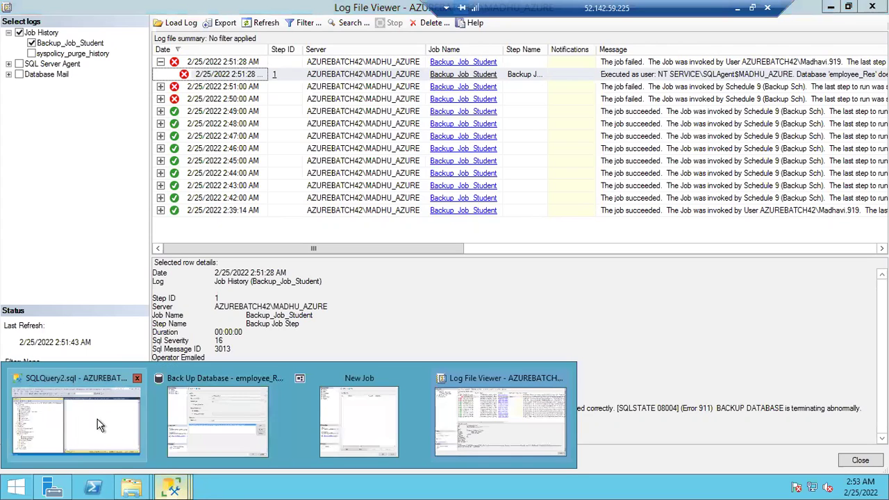
click(101, 425)
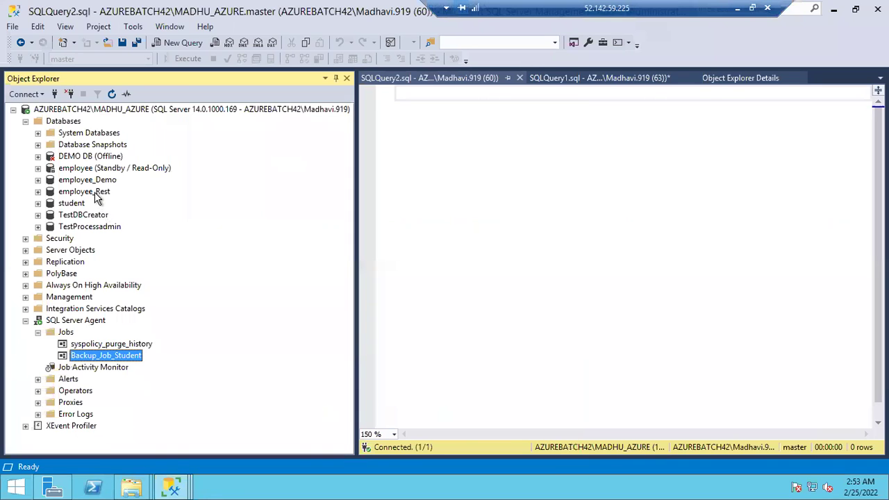
click(94, 192)
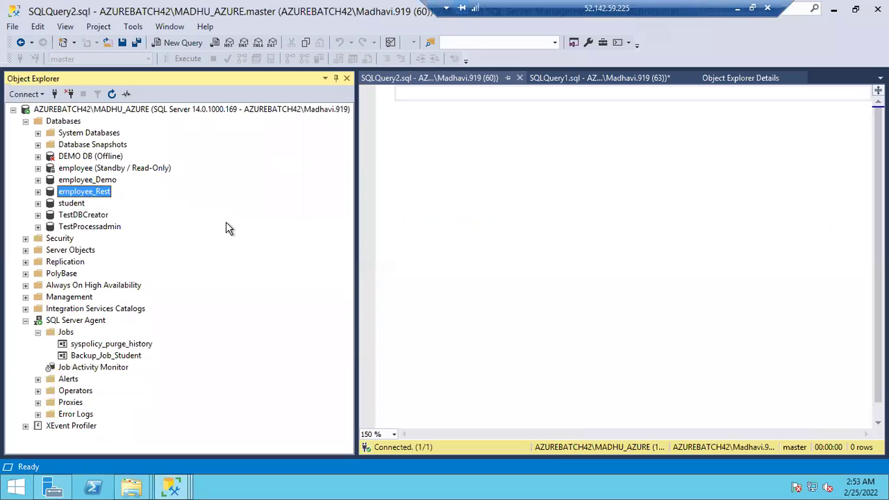
double_click(104, 355)
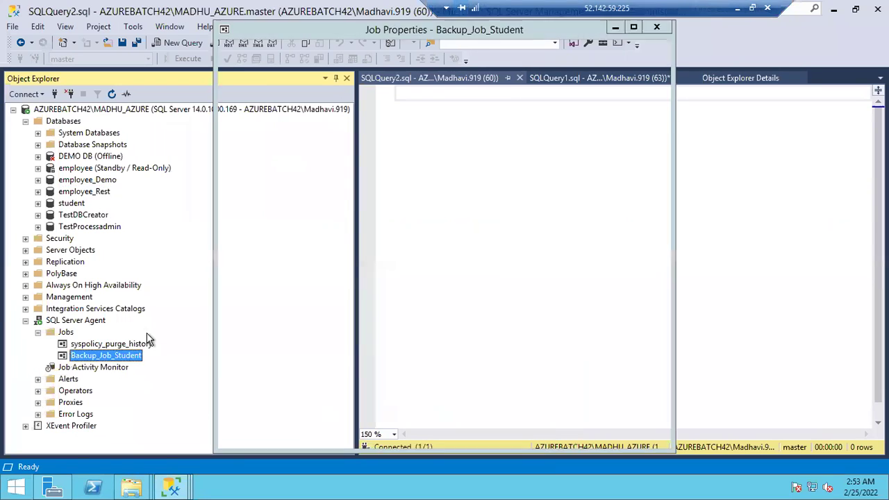
click(243, 68)
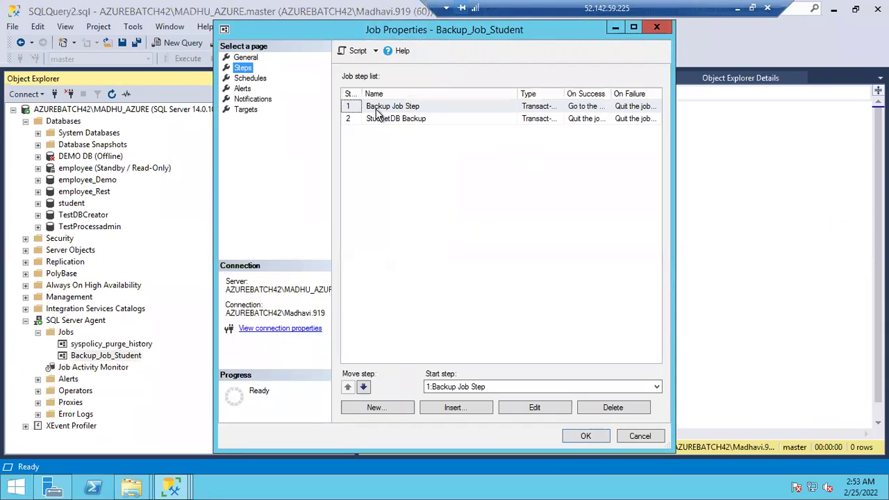
double_click(393, 109)
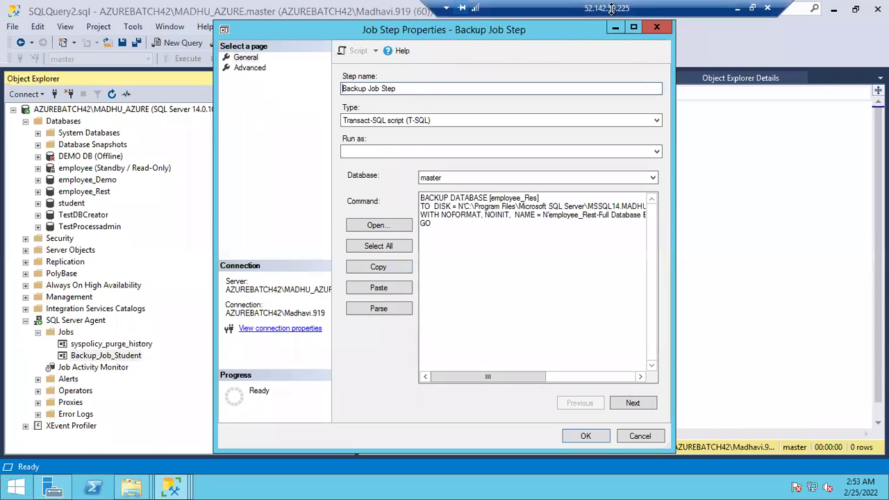
Correct the step's database name to [employee_Rest] and save the job
click(739, 9)
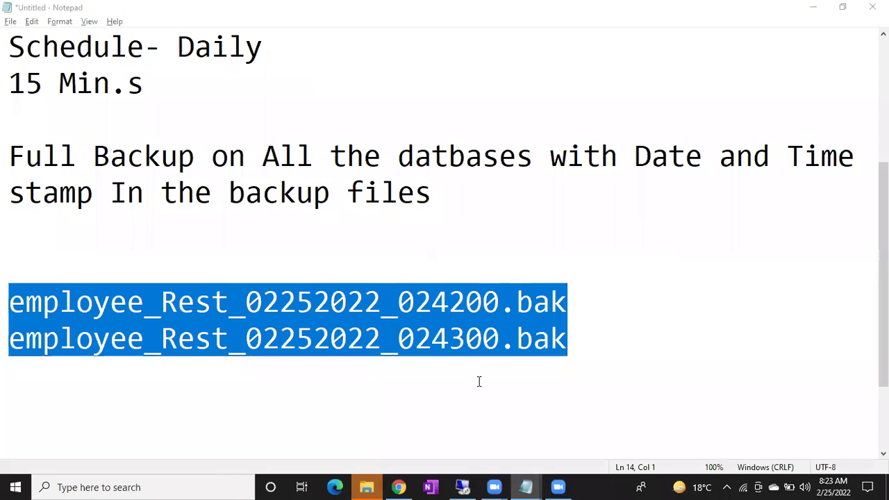
click(462, 487)
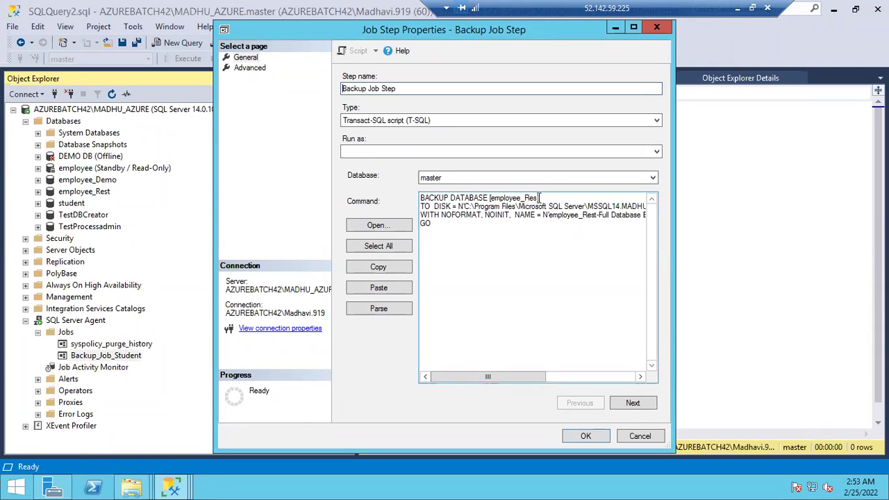
click(537, 198)
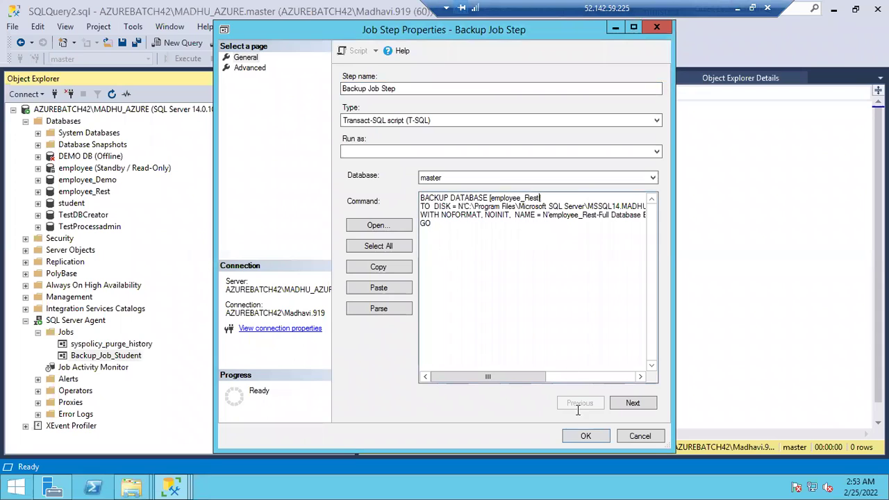
click(585, 434)
click(585, 436)
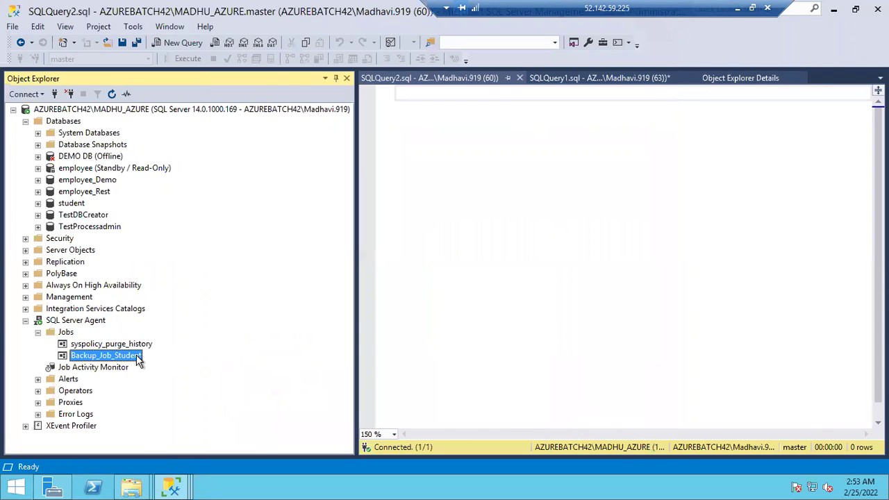
Rerun Backup_Job_Student from step 1, dismiss the results, and open its run history
right_click(139, 359)
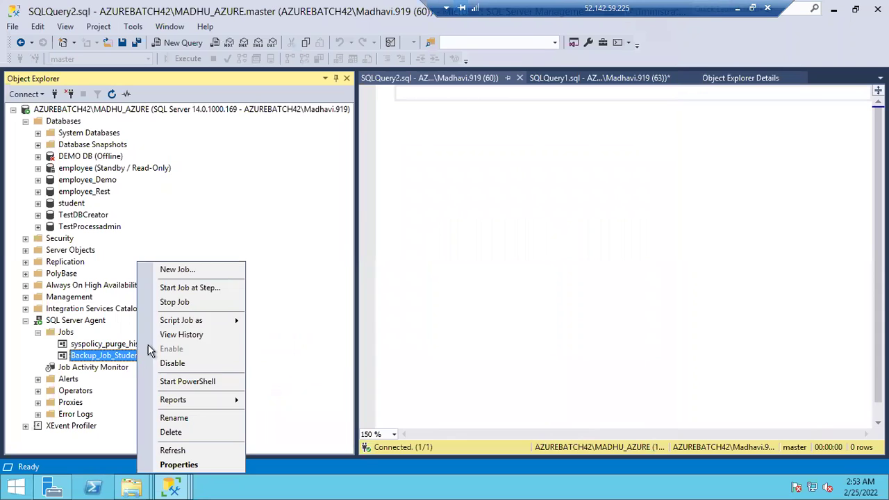
click(169, 291)
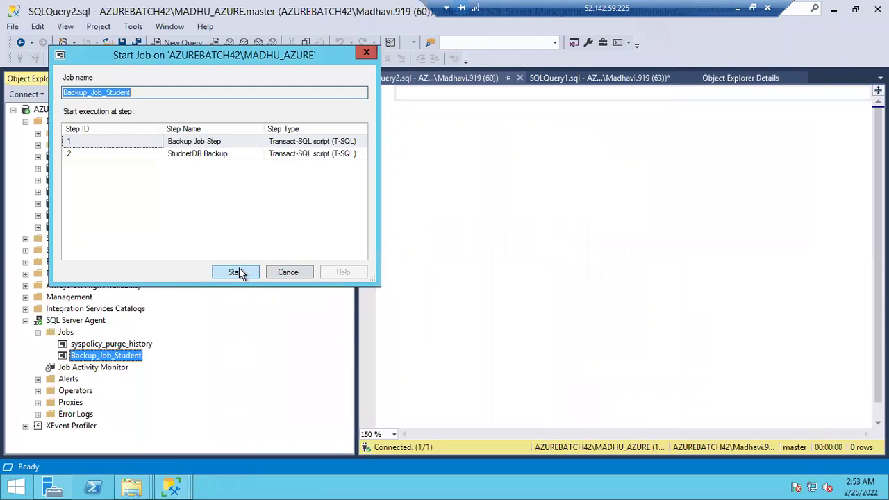
click(236, 271)
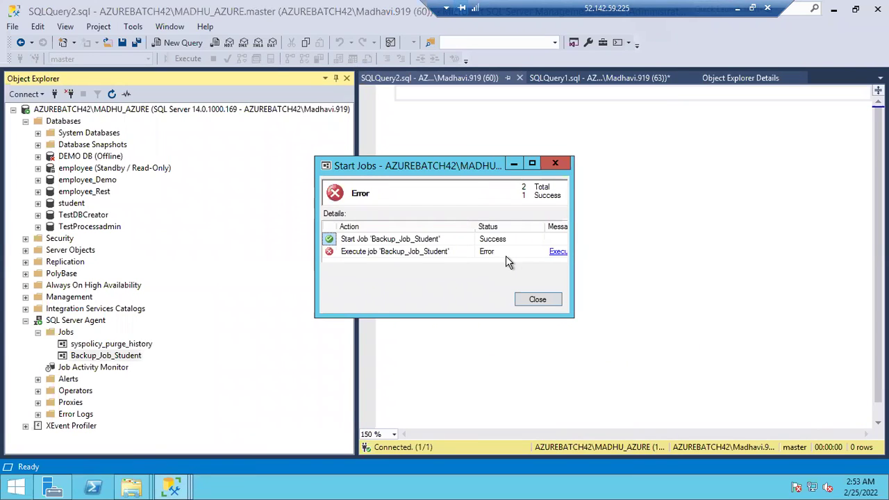
click(538, 300)
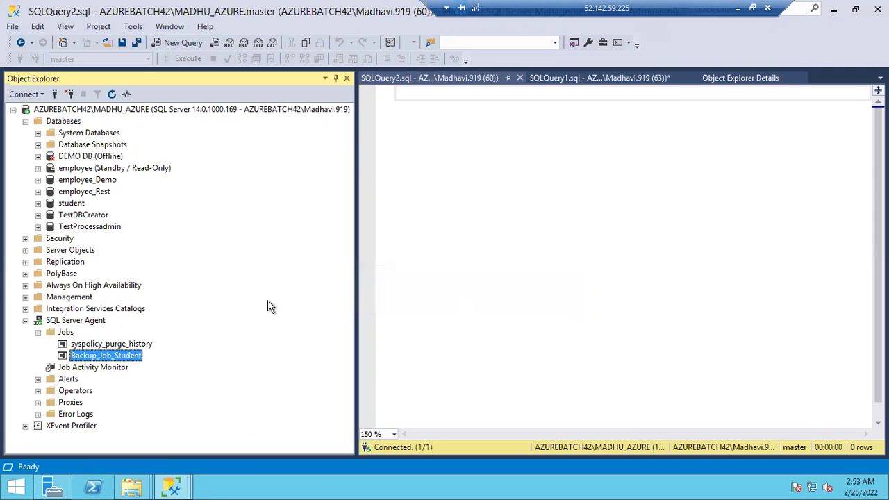
right_click(105, 353)
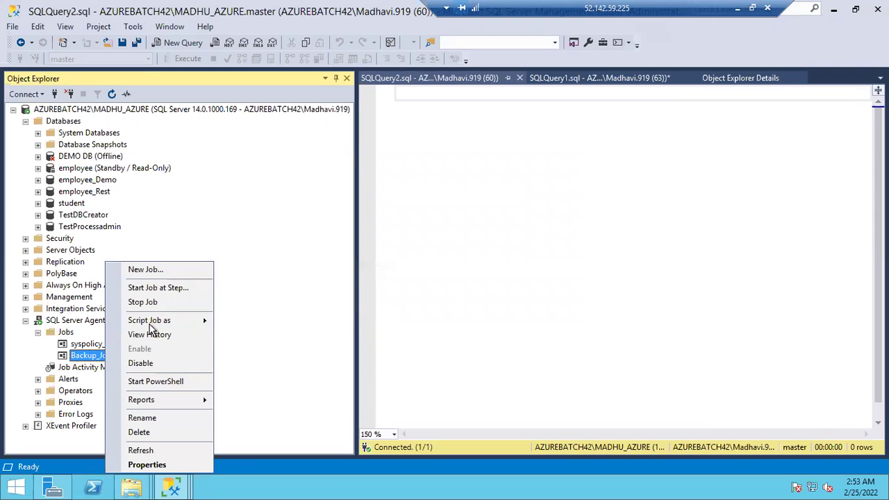
click(151, 336)
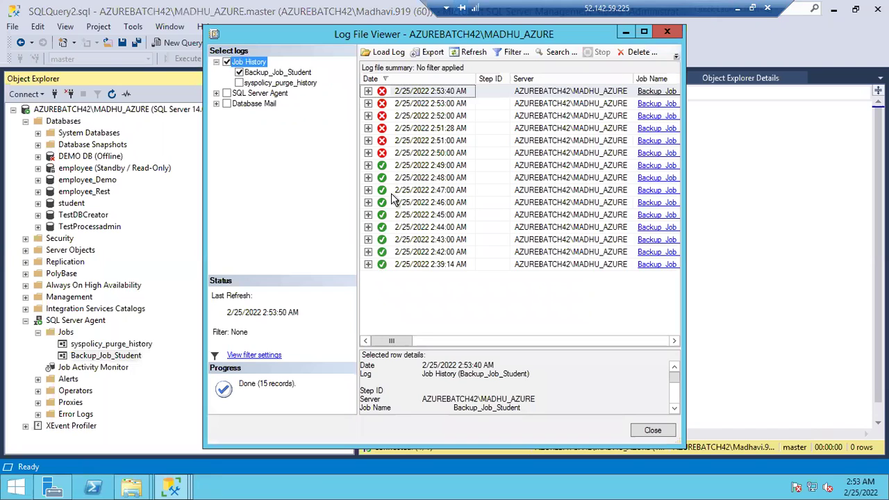
Expand the 2:53:40 AM run in the maximized viewer and show failed step 2's details
click(368, 91)
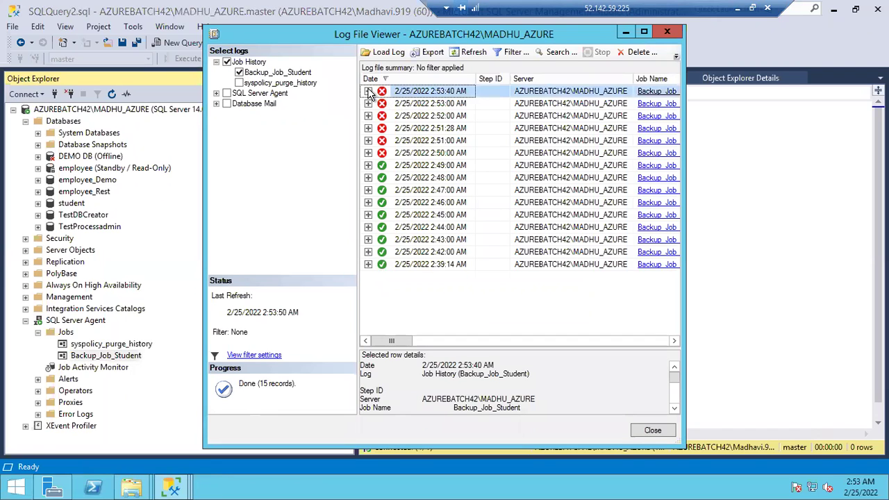
click(645, 33)
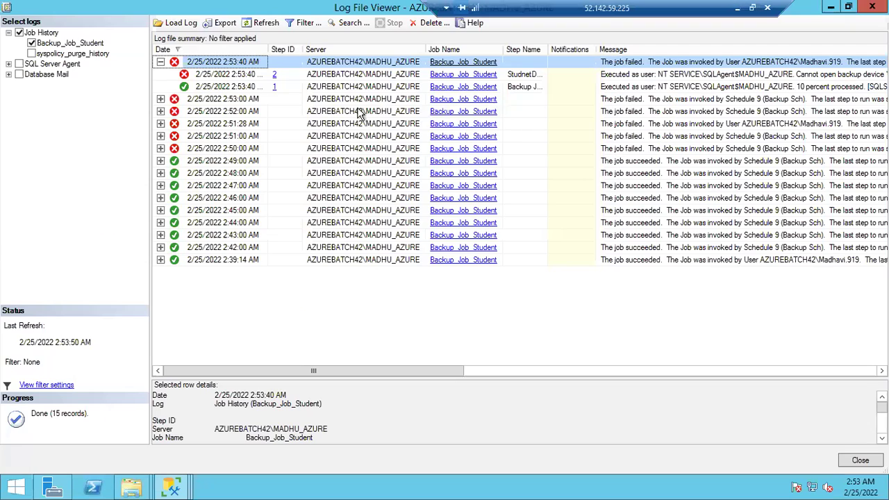
click(242, 89)
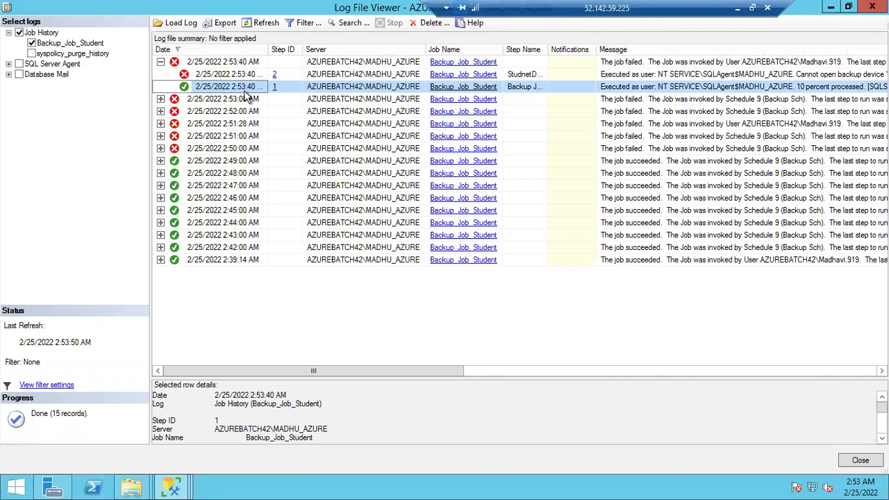
click(239, 77)
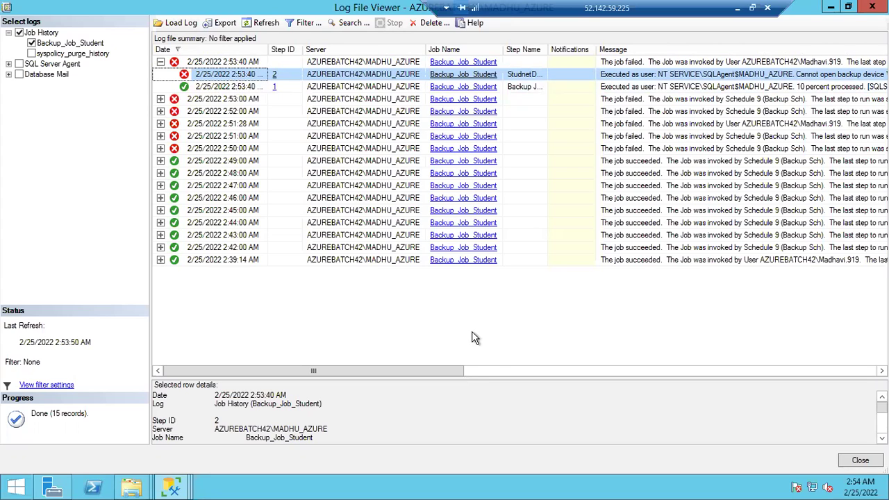
drag(498, 379, 477, 284)
Read step 2's Error 3201 message and select the missing Student.bak backup folder path
click(387, 410)
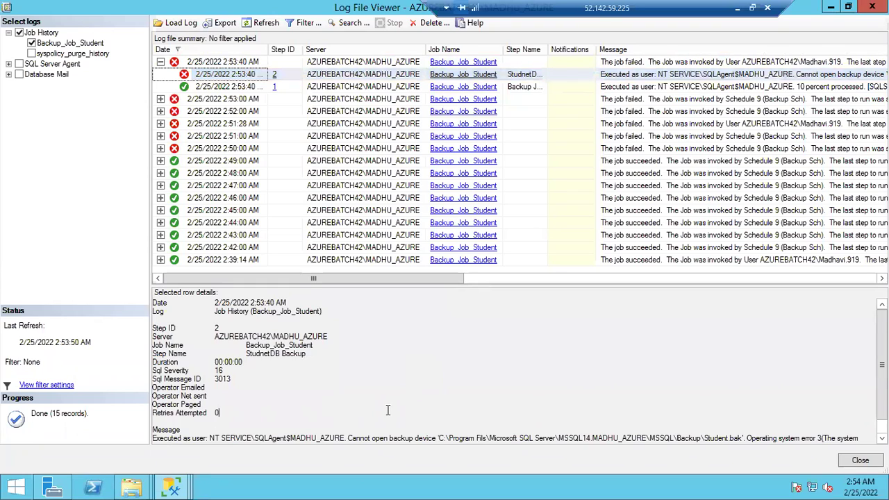
scroll(388, 410, down, 1)
drag(260, 421, 549, 422)
click(373, 421)
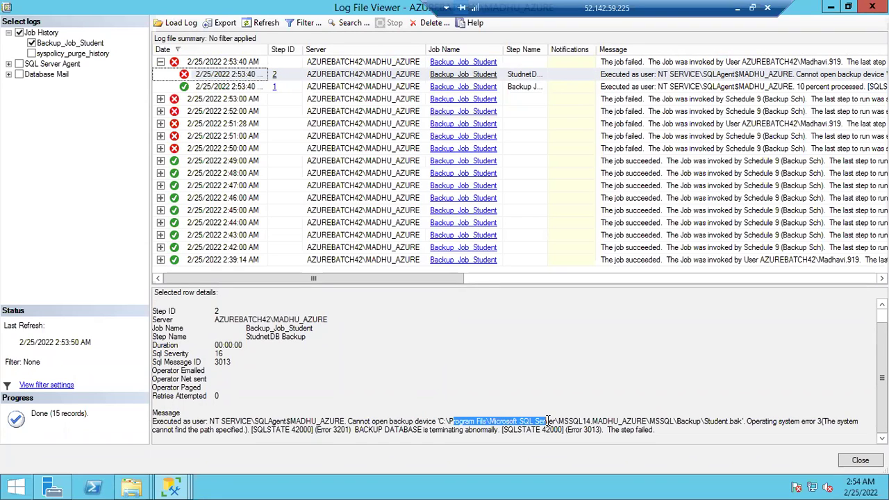
click(612, 428)
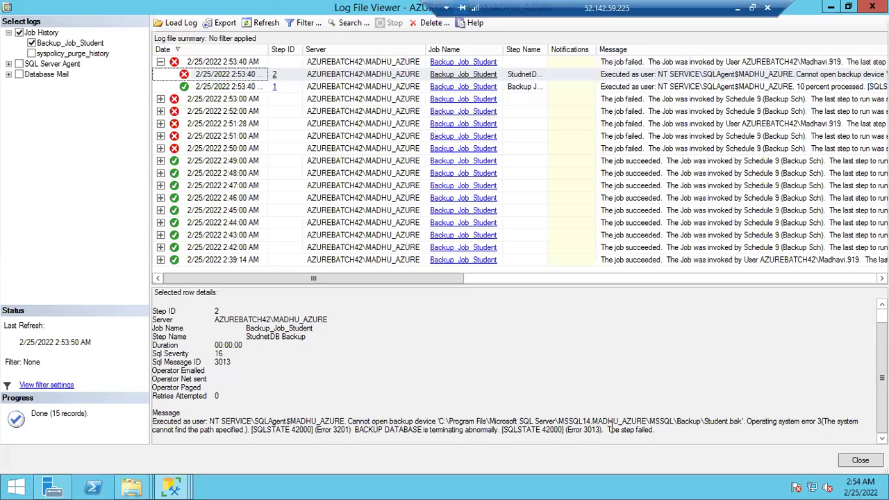
drag(440, 421, 711, 421)
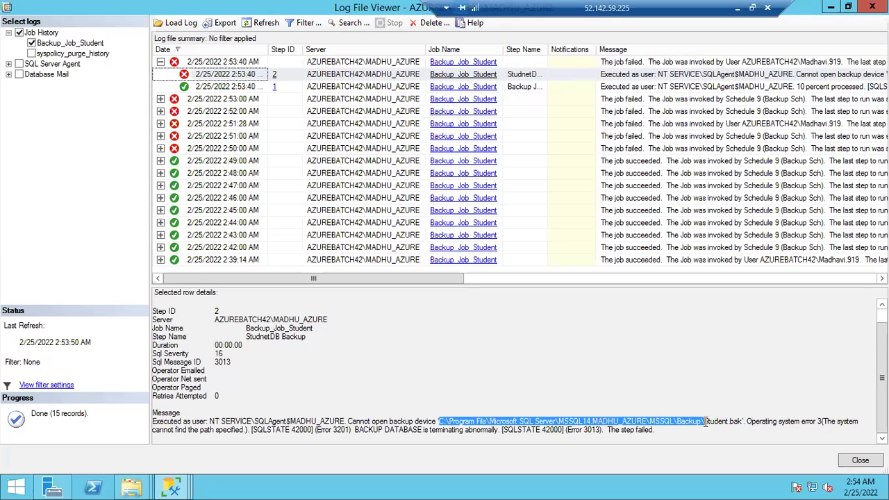
key(super+r)
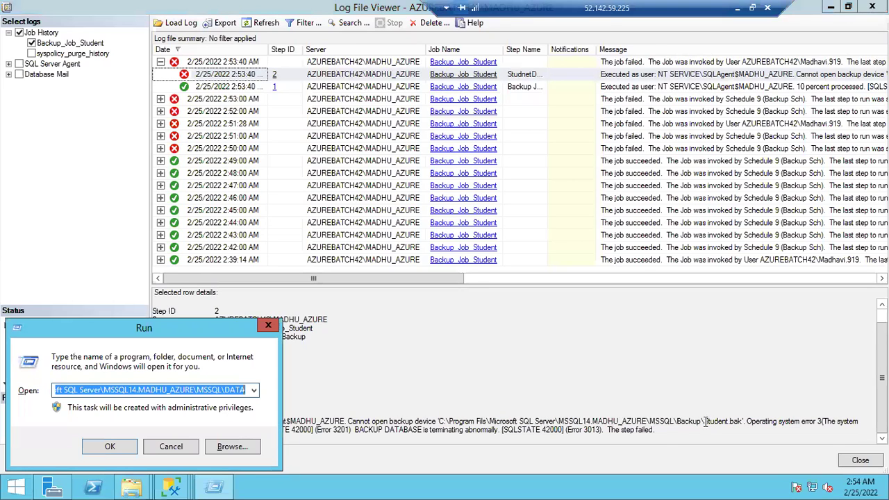
key(ctrl+v)
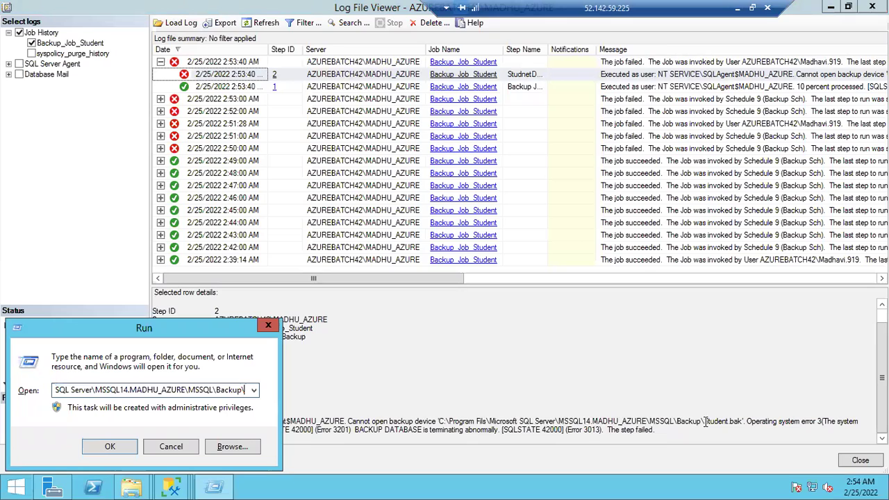
key(Return)
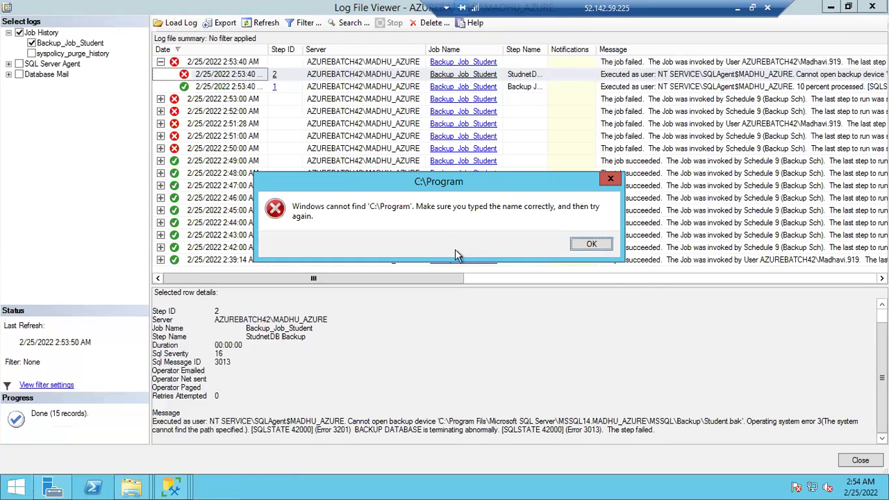
click(590, 246)
drag(163, 391, 59, 389)
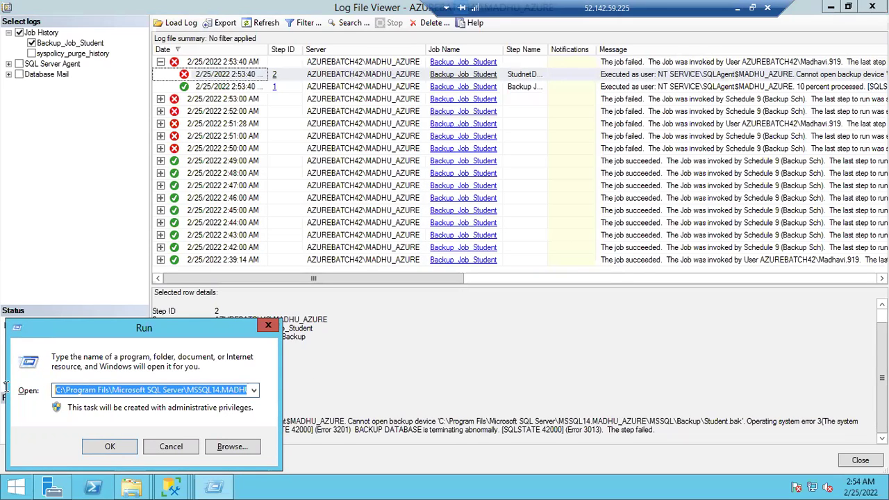
click(108, 390)
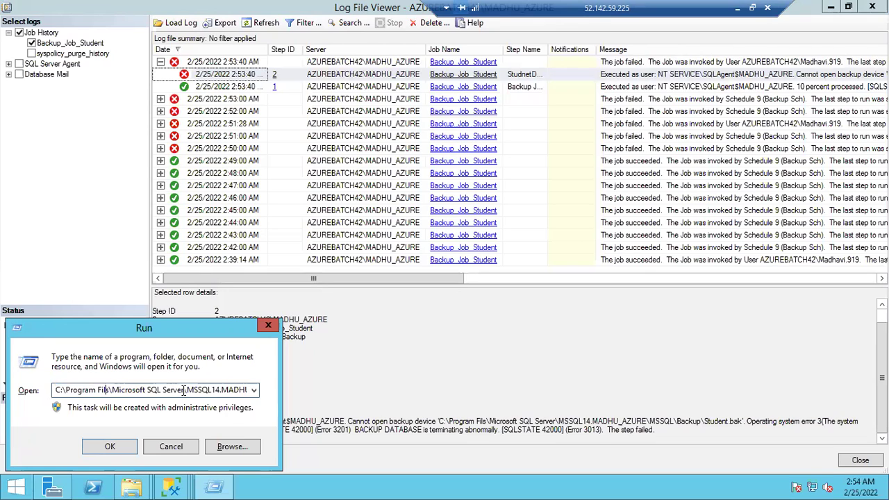
text(e)
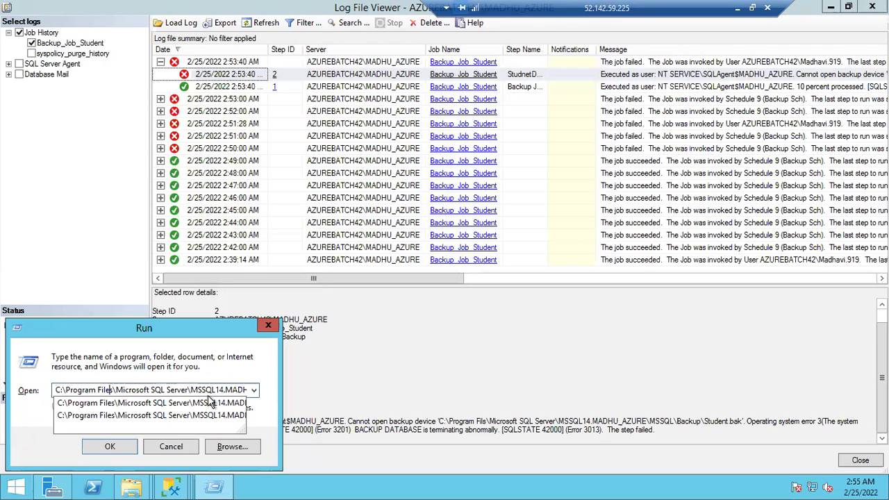
click(110, 446)
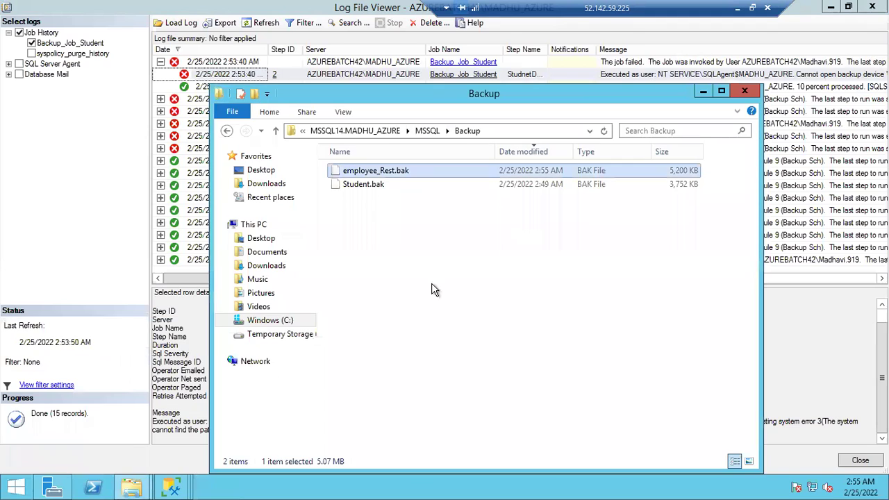
click(742, 93)
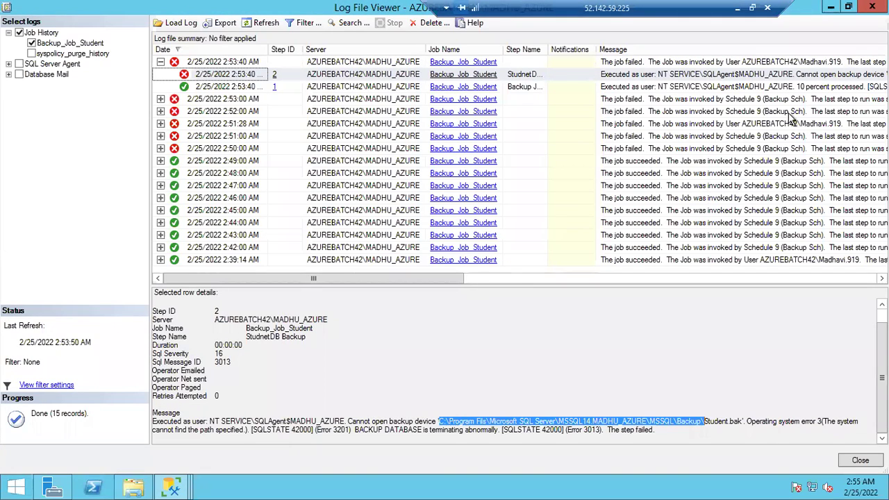
Open the StudnetDB Backup step from Backup_Job_Student's job properties
click(832, 9)
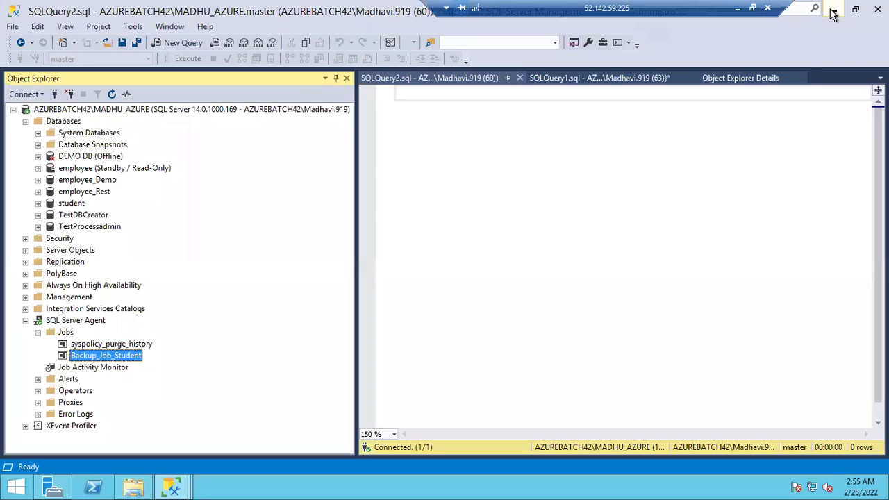
double_click(110, 355)
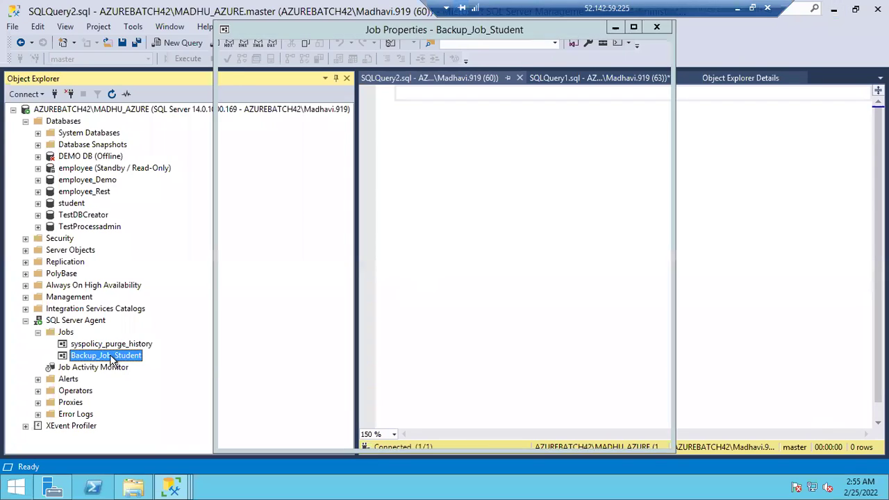
click(243, 68)
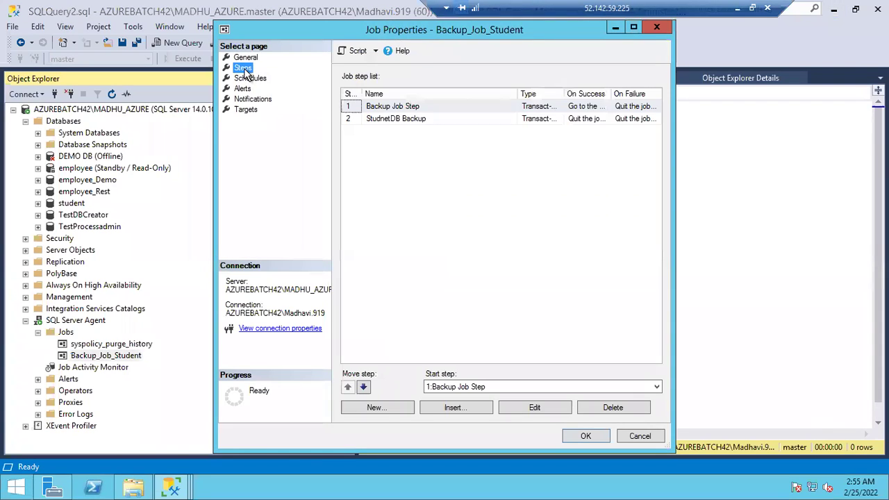
double_click(381, 118)
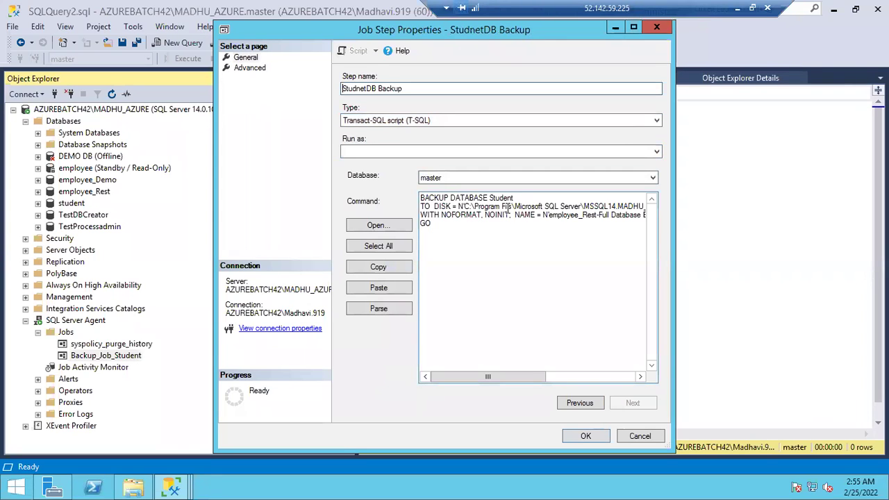
Change 'Program Fils' to 'Program Files' in the backup path and save the job
click(506, 207)
key(Right)
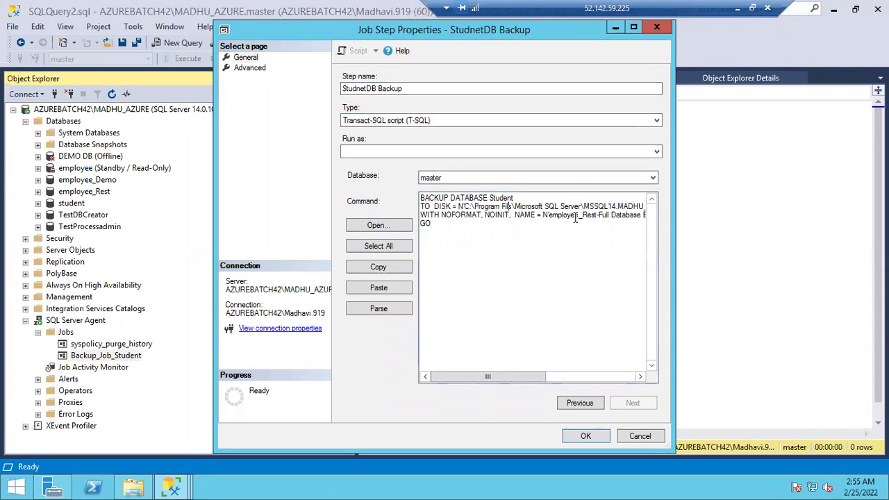
text(e)
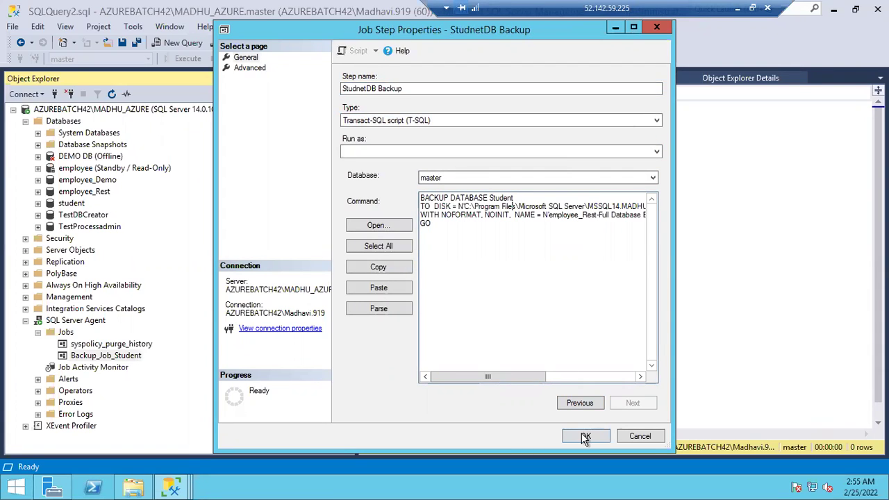
click(582, 434)
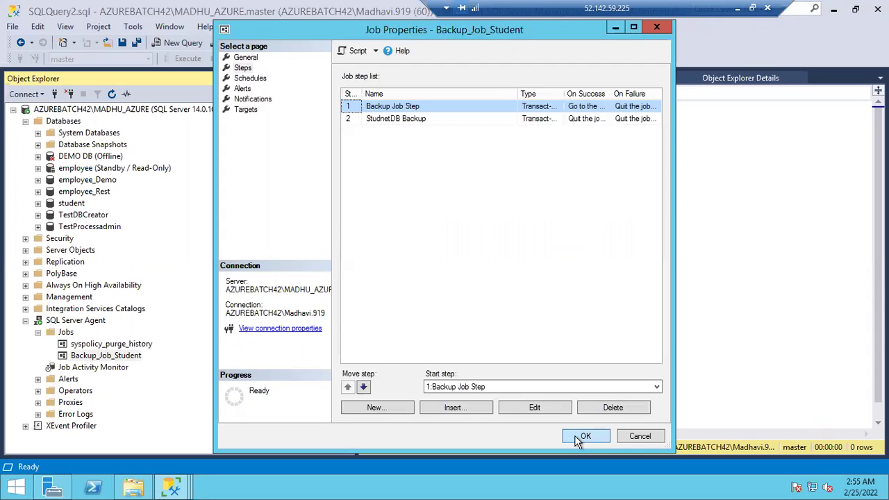
click(581, 437)
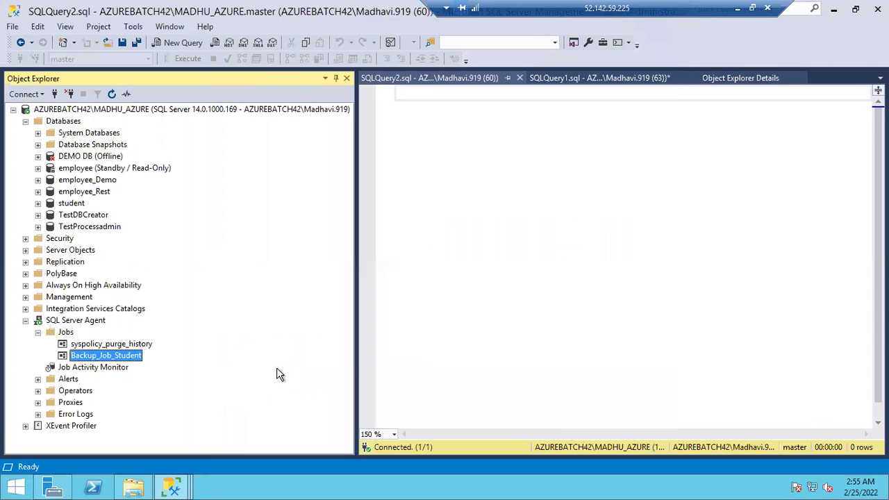
Start Backup_Job_Student at step 1 and close the successful 2-of-2 run report
right_click(102, 356)
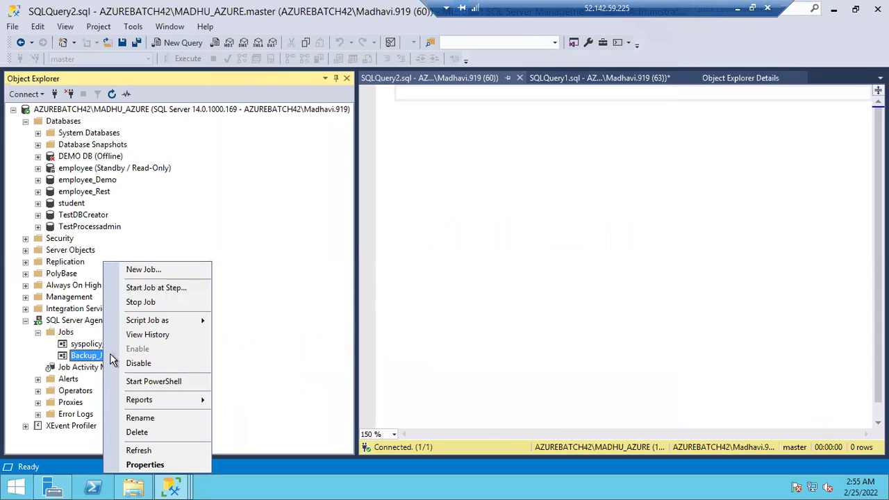
click(136, 287)
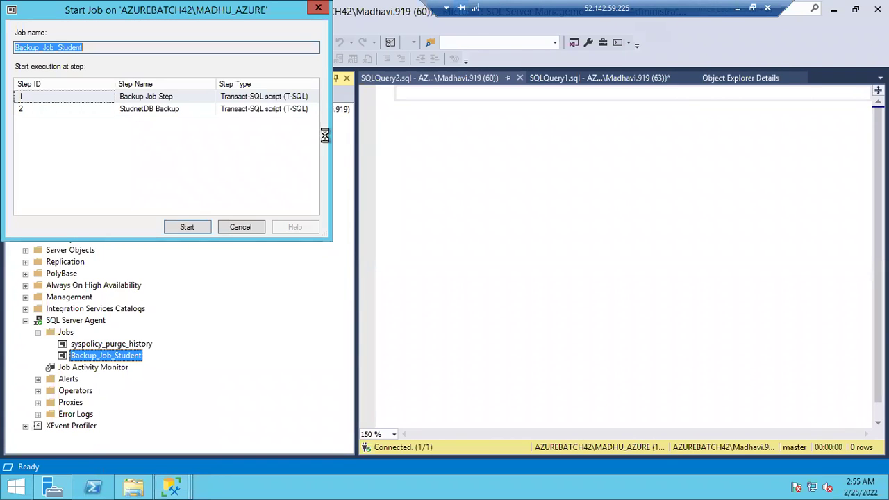
click(185, 227)
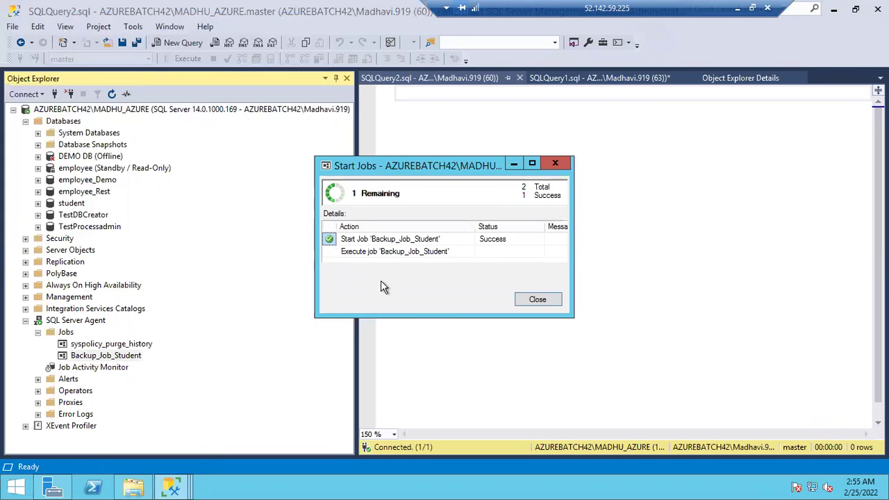
click(536, 302)
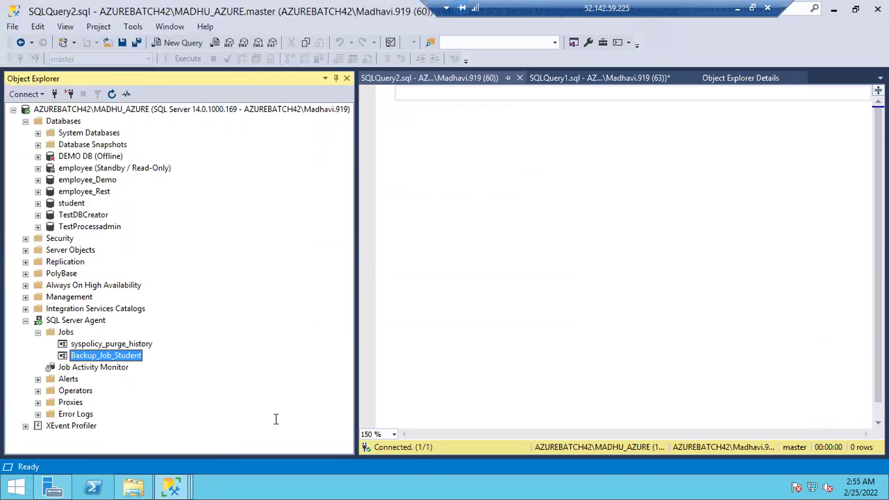
Open Backup_Job_Student's history full-screen and inspect step 2 of the 2:55:00 AM run
right_click(101, 358)
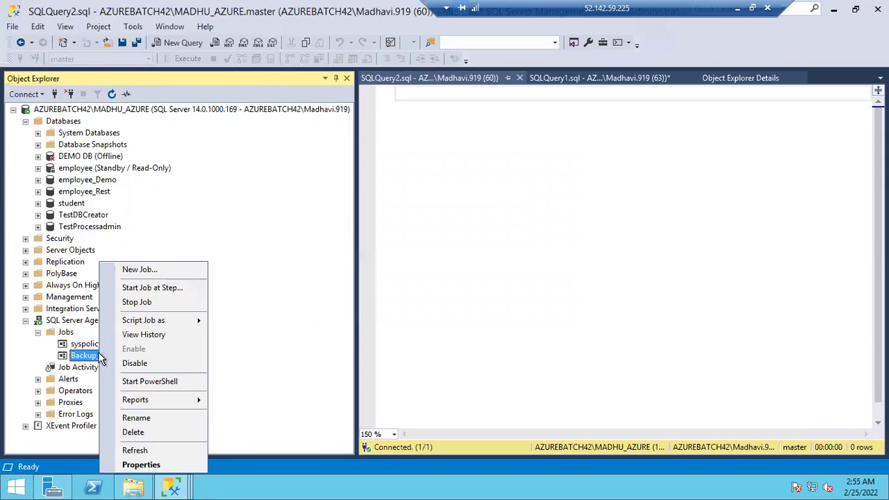
click(132, 339)
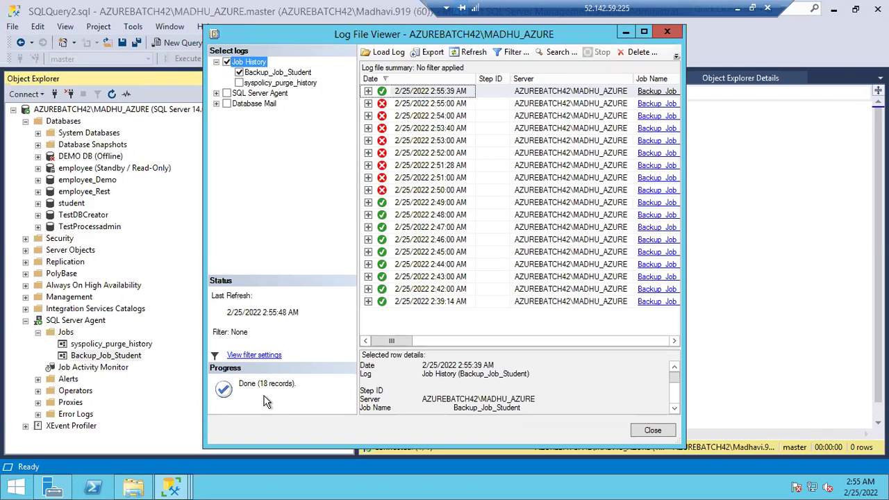
double_click(396, 105)
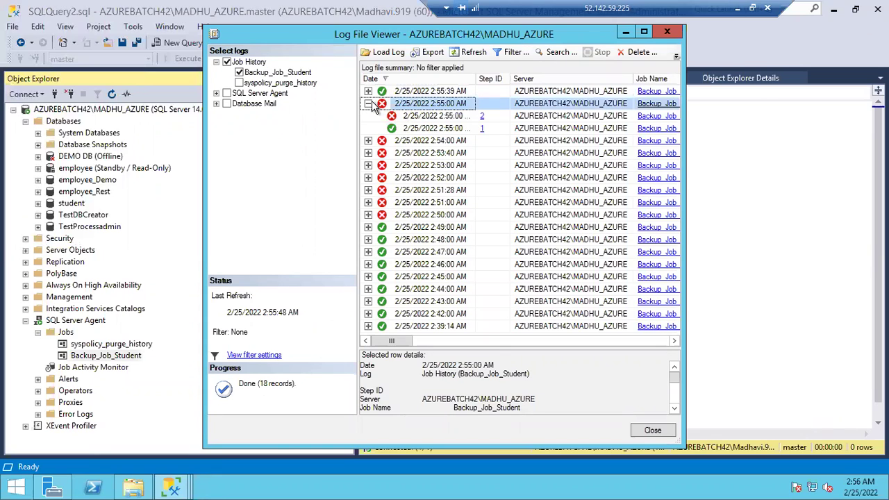
click(369, 103)
click(369, 104)
click(409, 117)
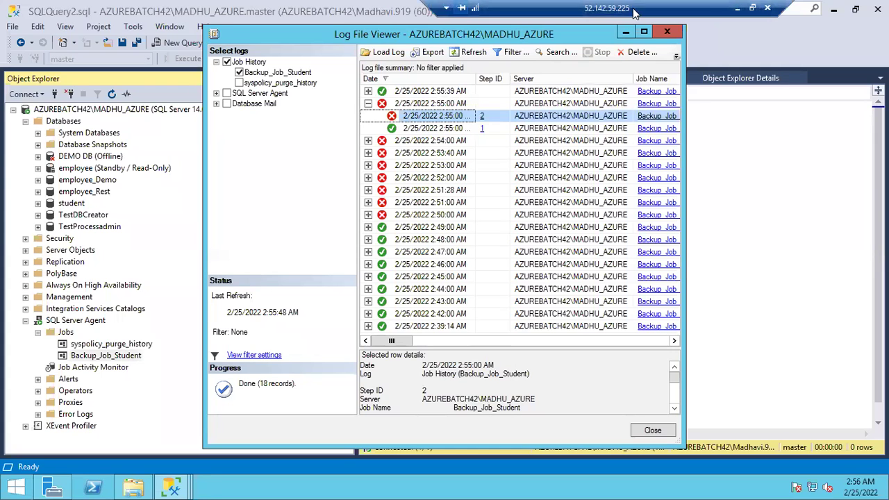
click(644, 33)
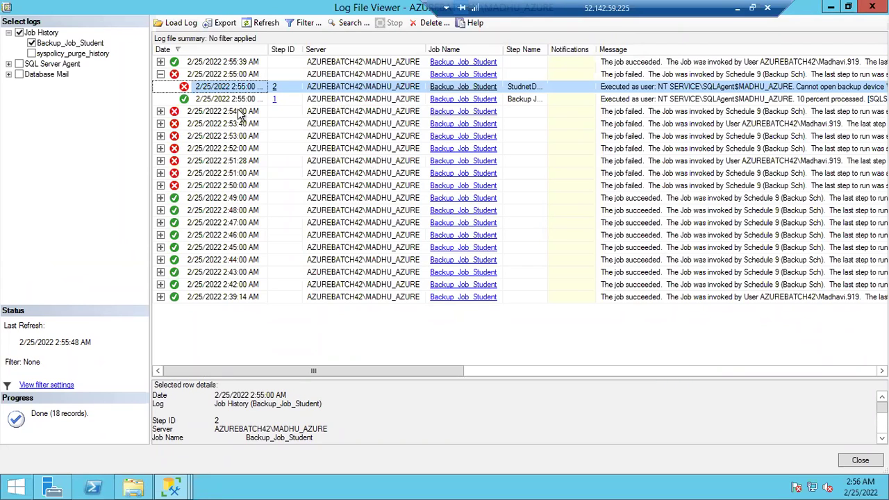
click(161, 75)
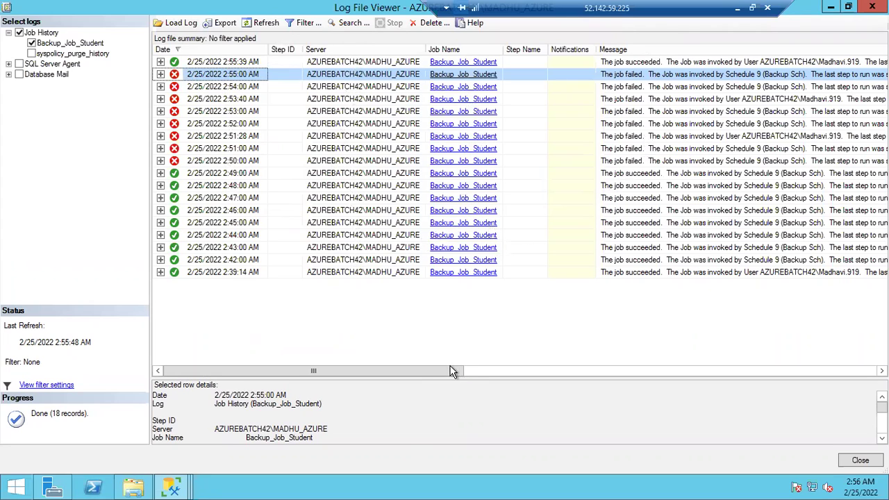
Inspect the 2:55:39, 2:53, 2:52 and 2:51 AM runs, then the failed 2:55:00 AM step 2 error
mouse_move(446, 373)
mouse_down()
mouse_move(492, 373)
mouse_move(445, 373)
mouse_up()
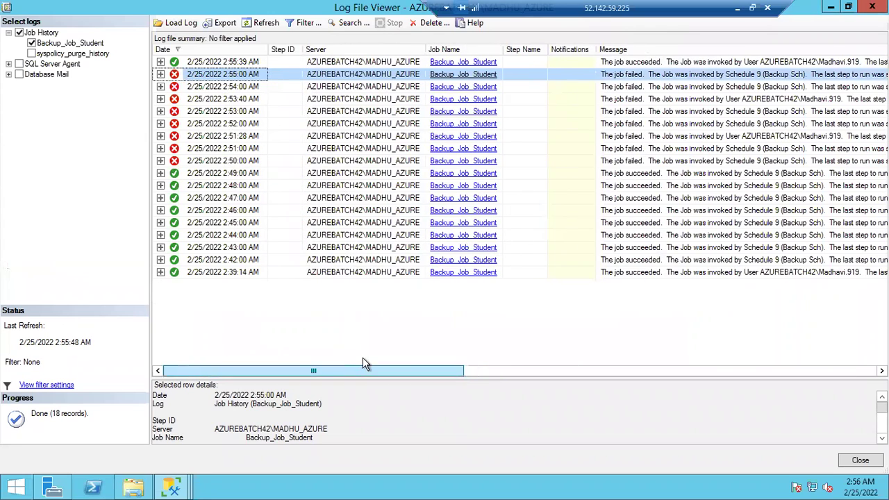
click(160, 74)
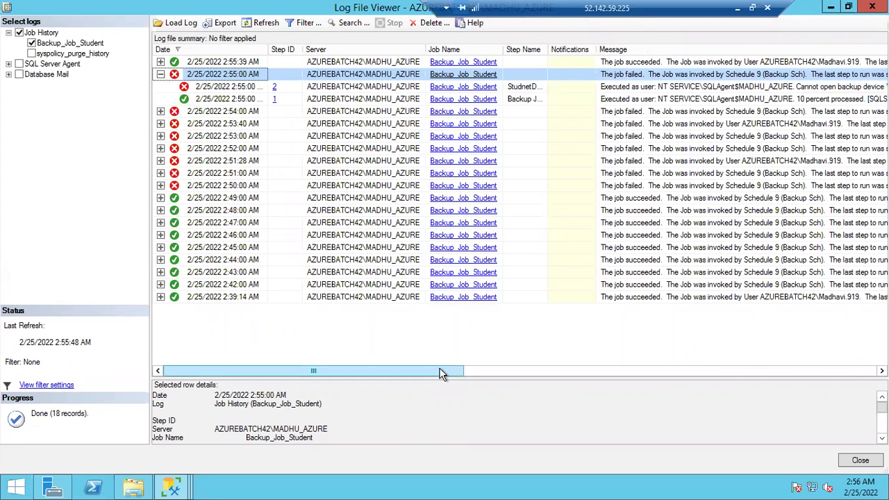
drag(467, 373, 535, 372)
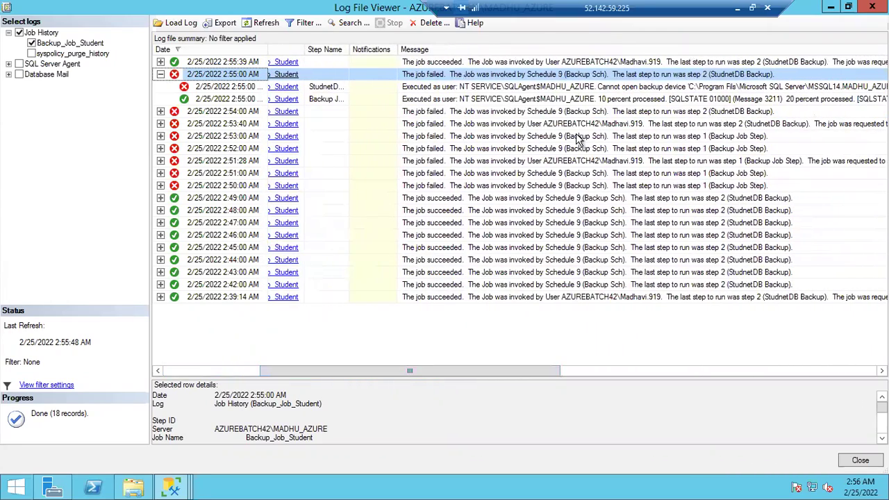
click(596, 64)
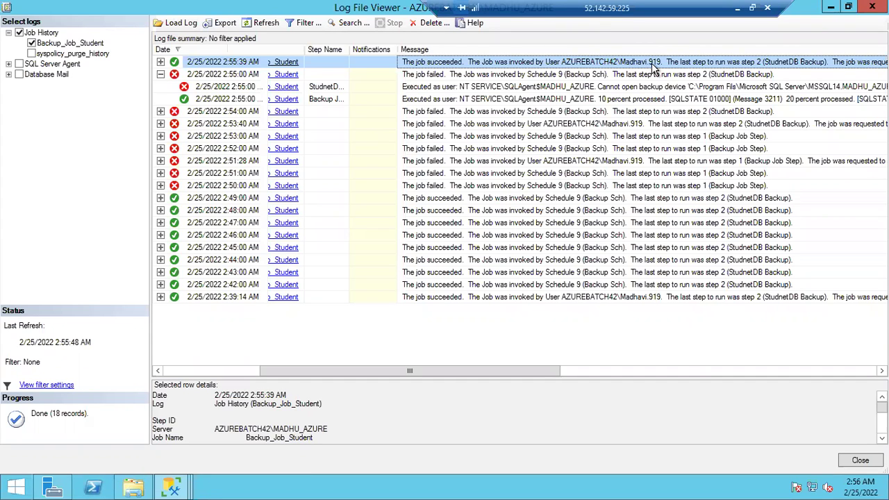
click(491, 138)
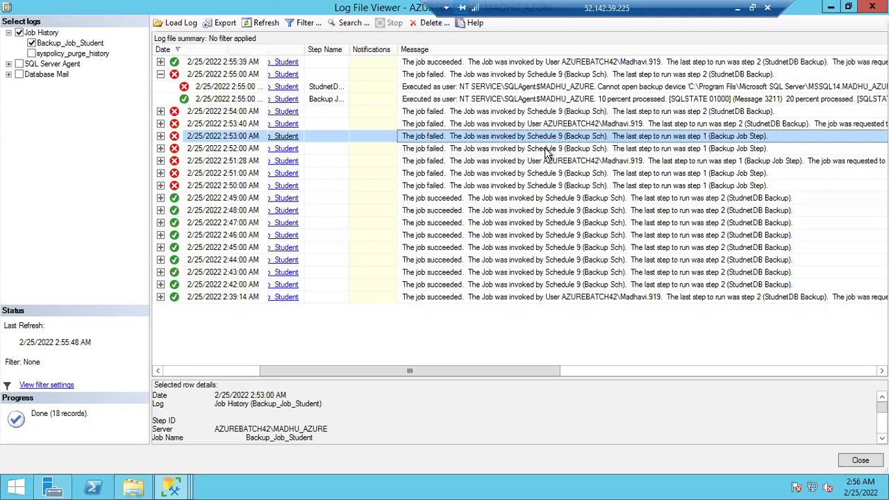
click(546, 151)
click(553, 176)
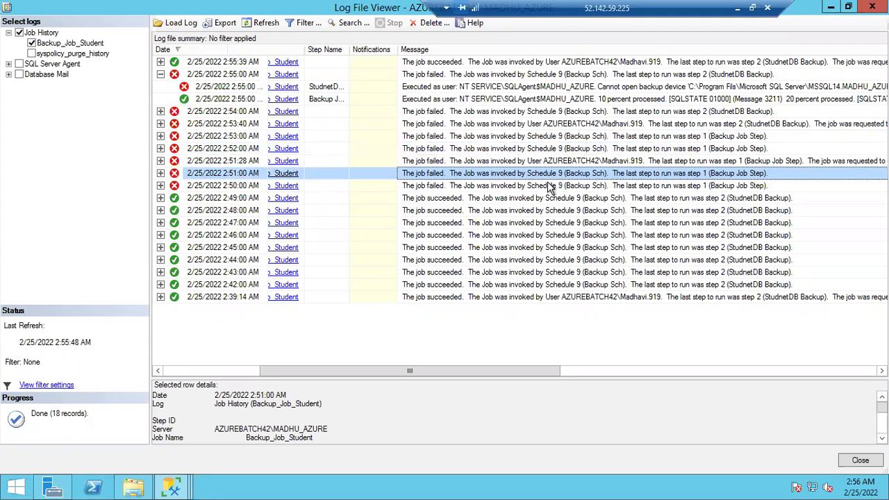
click(600, 63)
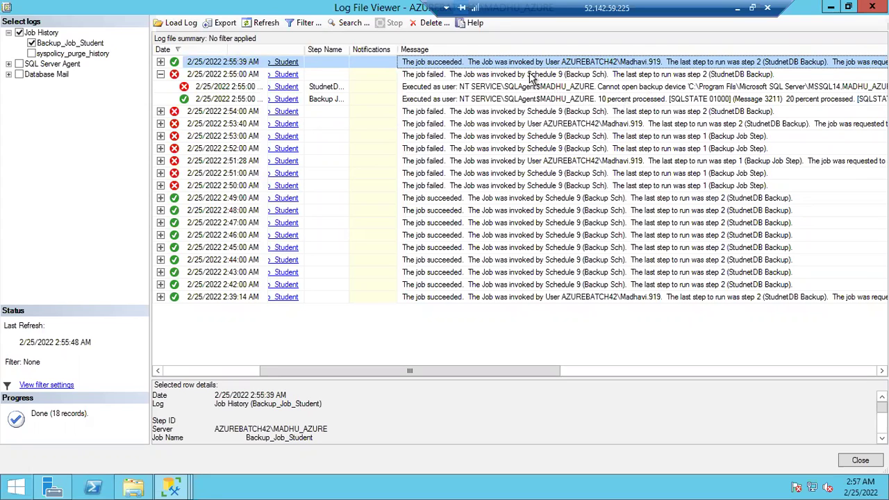
click(532, 75)
click(535, 88)
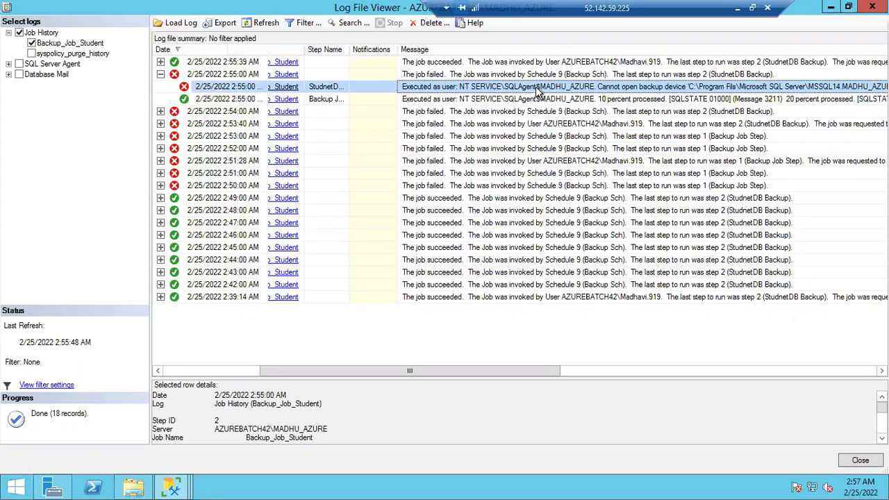
Widen the Message column to read the error, then sort entries by Duration both ways
drag(418, 370, 626, 375)
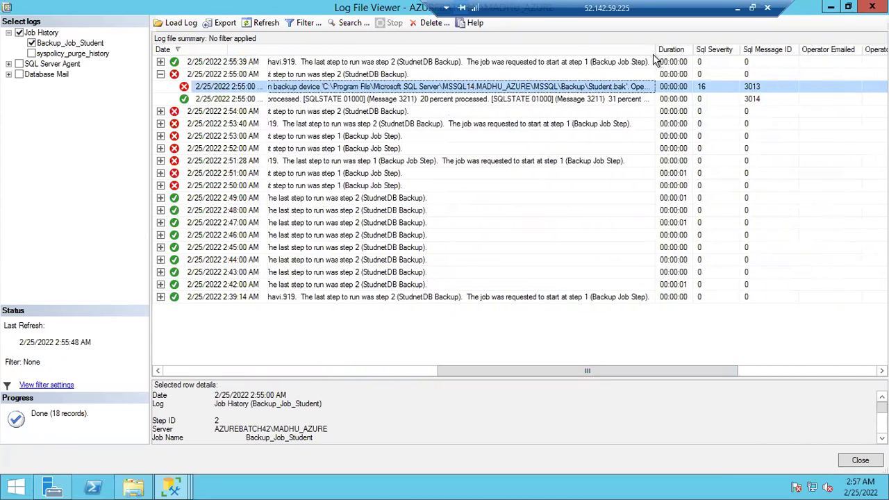
drag(656, 51, 864, 78)
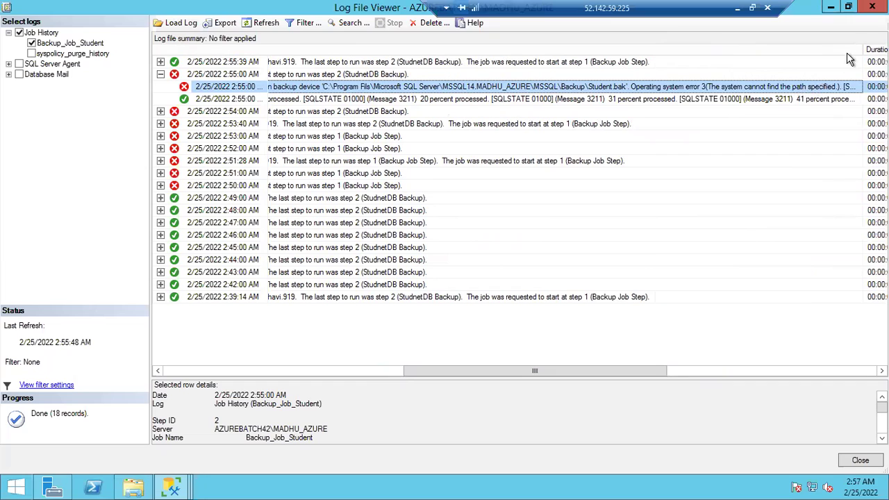
drag(861, 50, 642, 52)
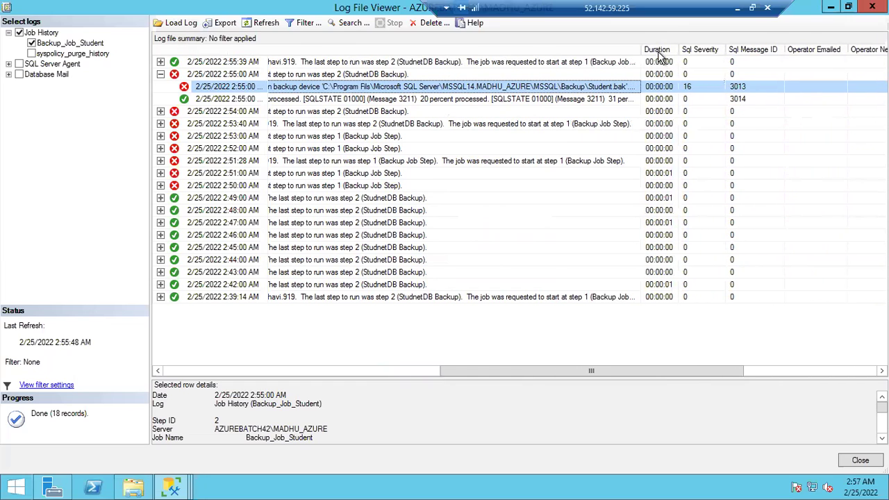
click(657, 50)
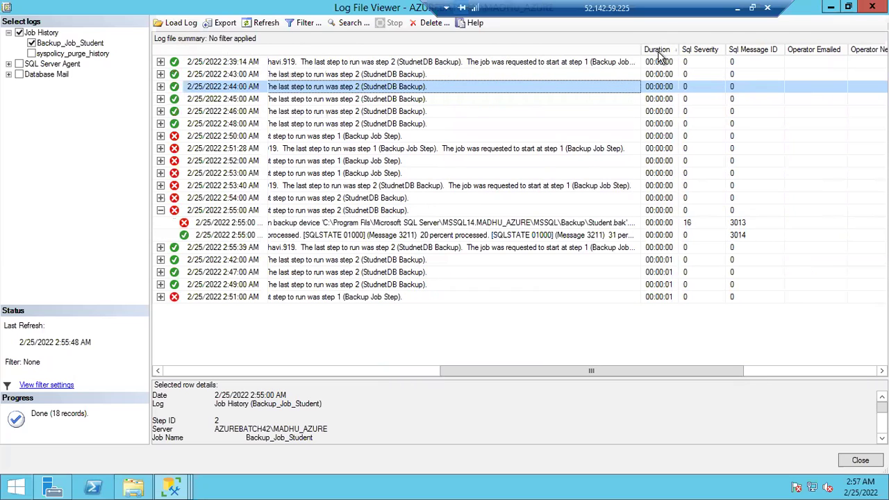
click(657, 50)
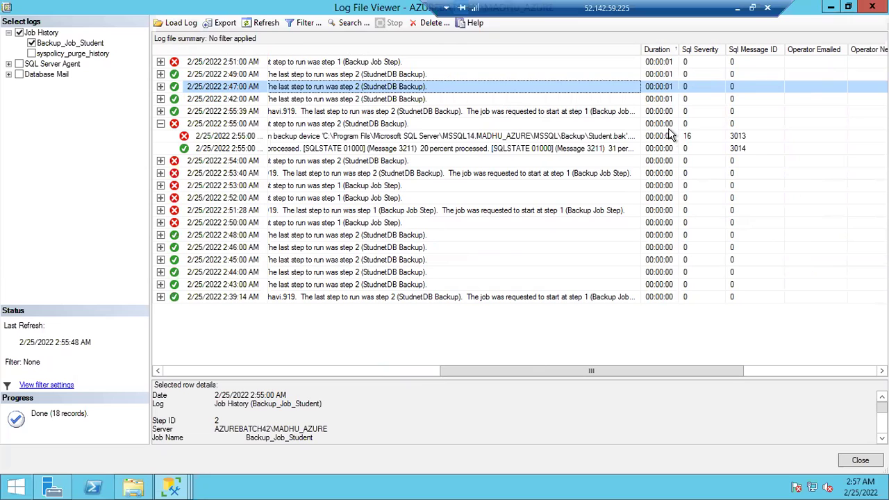
Sort the history by Date newest first and re-expand the 2:55:00 AM run's steps
drag(626, 370, 225, 366)
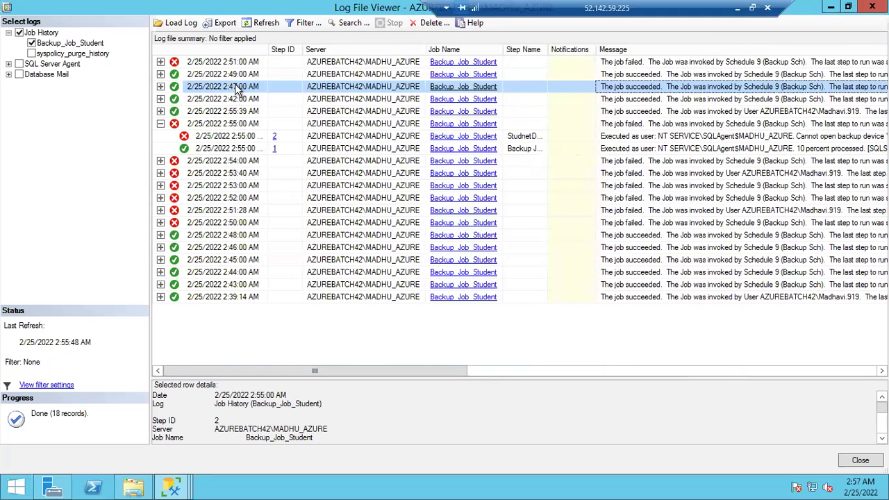
click(228, 49)
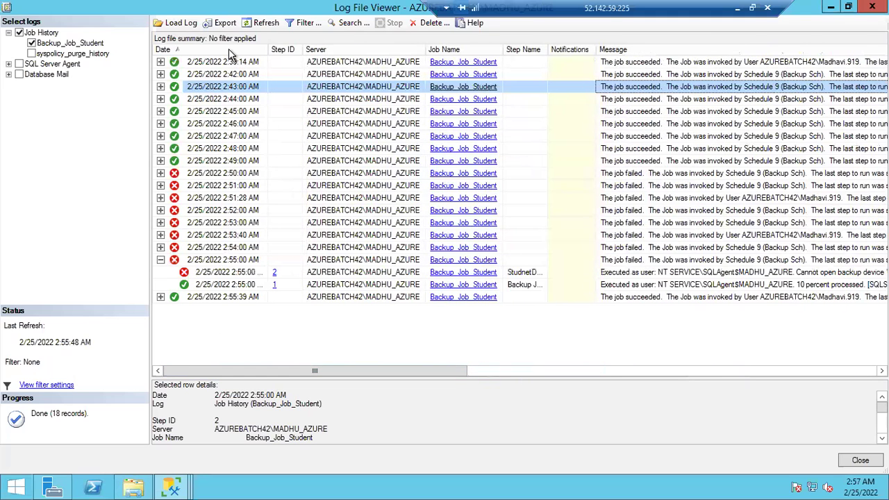
click(228, 49)
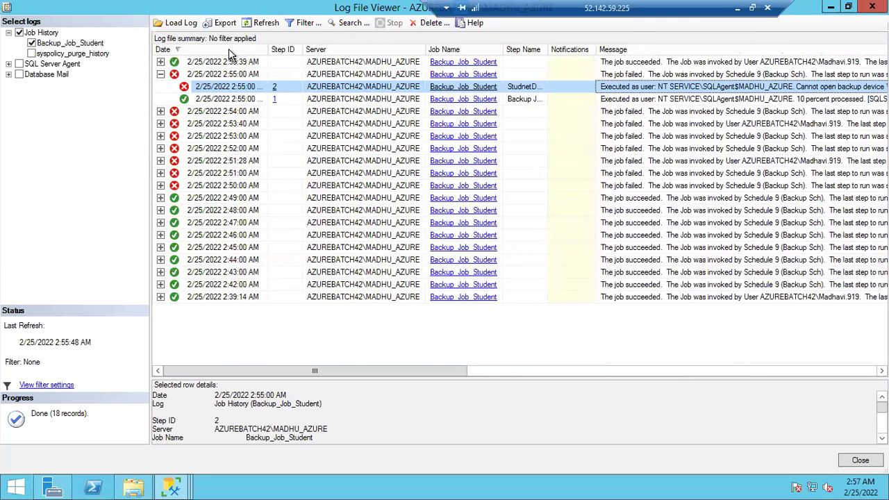
click(161, 75)
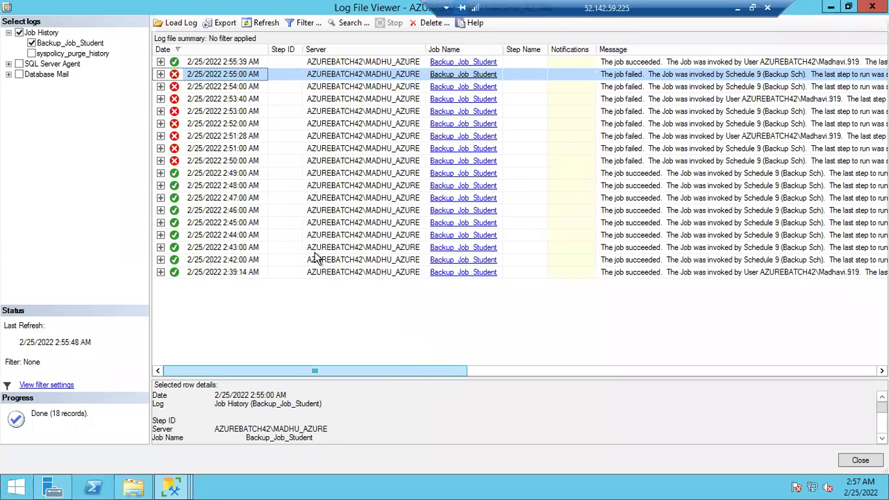
click(161, 74)
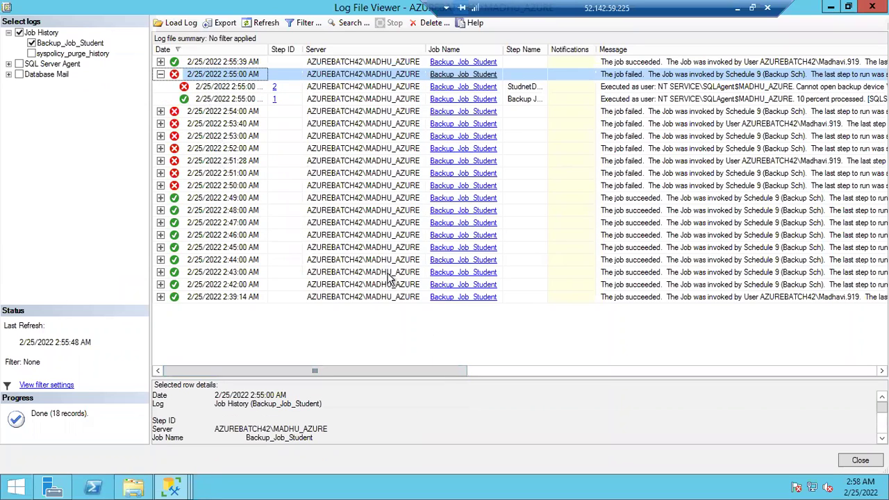
drag(440, 375, 731, 368)
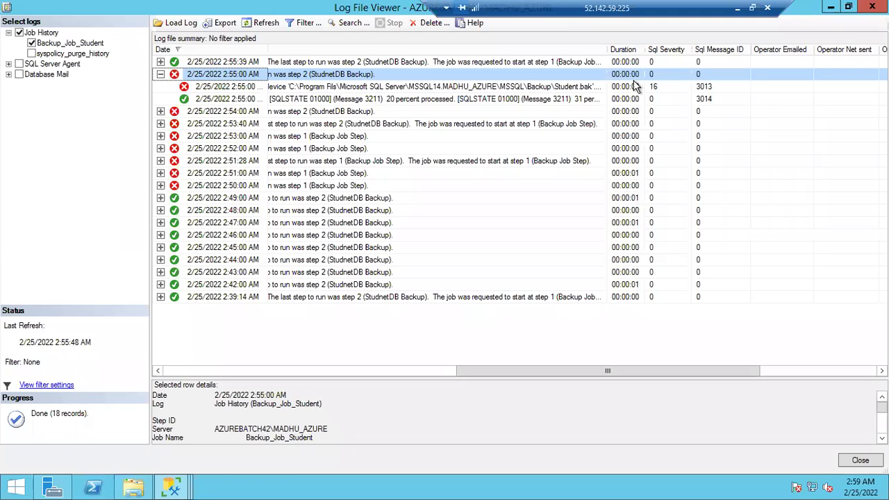
Glance at the Notepad notes, then collapse the 2:55:00 AM run in the remote job history
click(738, 10)
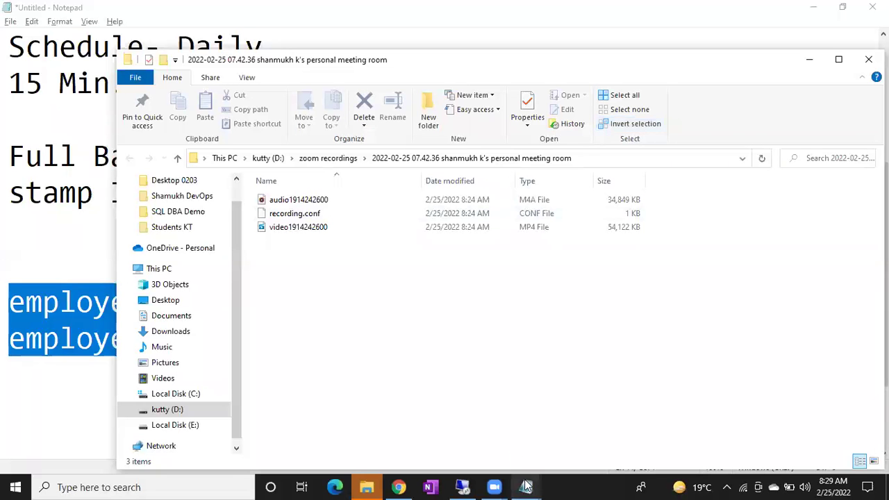
mouse_move(526, 487)
click(454, 437)
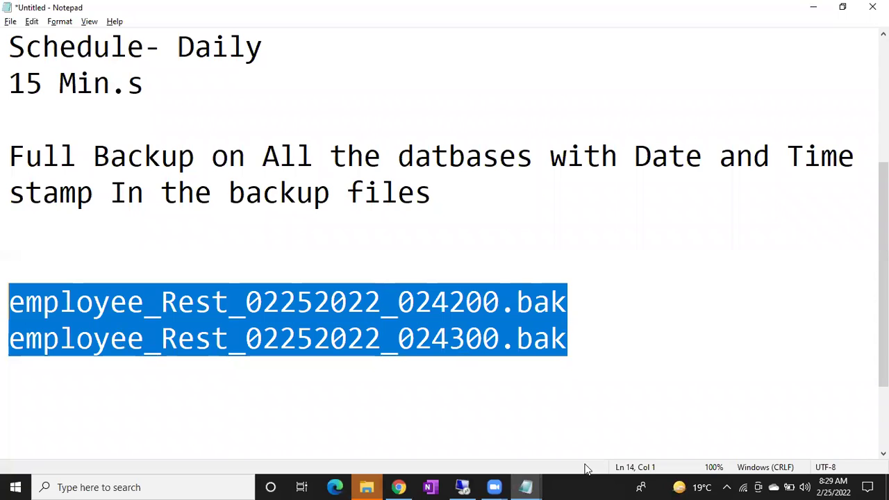
click(484, 486)
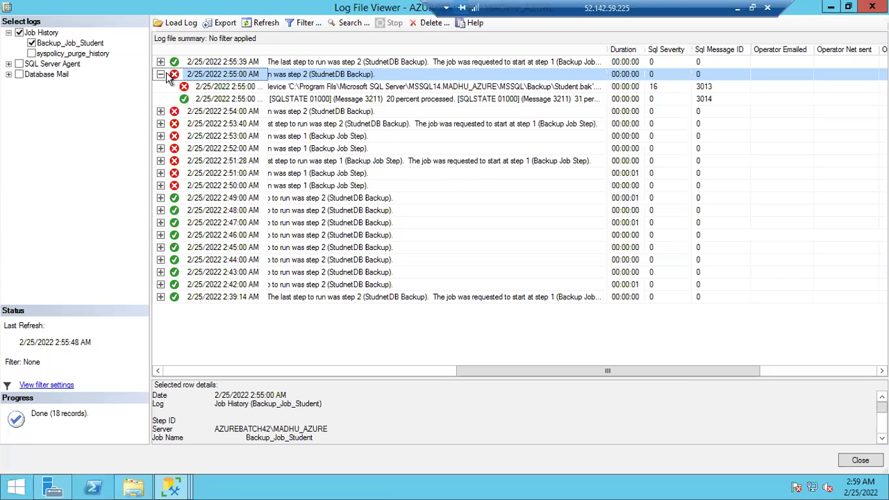
double_click(216, 75)
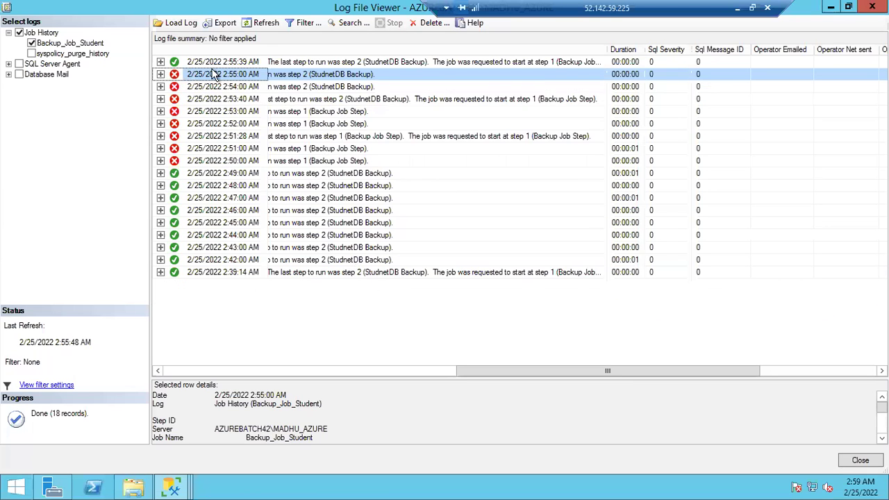
Add the line 'Create a Restore Job' in Notepad and return to the remote session
click(737, 8)
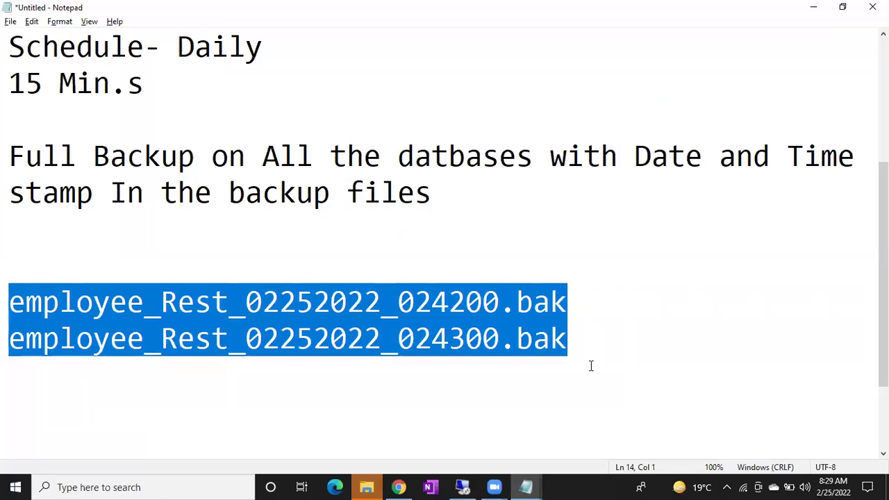
click(591, 366)
key(Return)
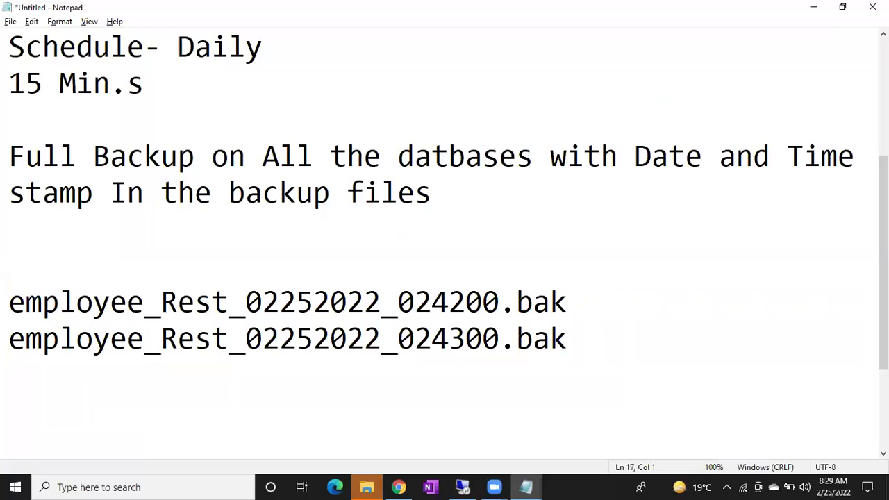
text(Create a Resto)
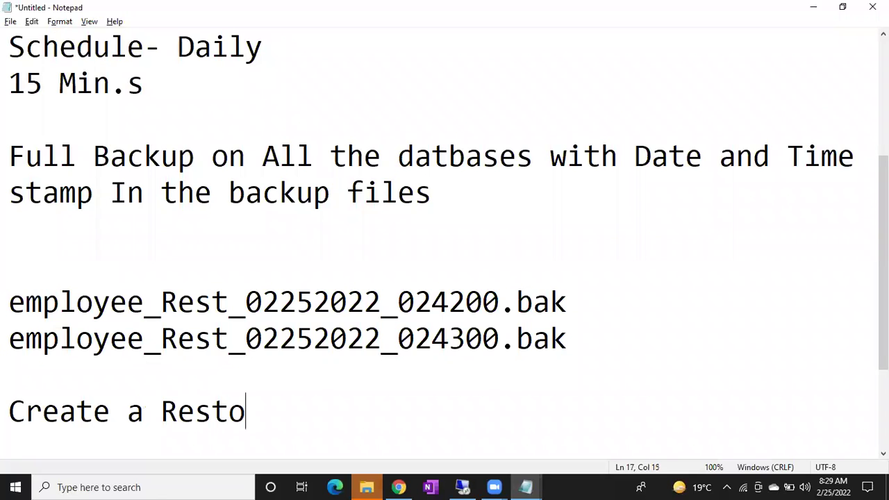
text(re Job)
key(Return)
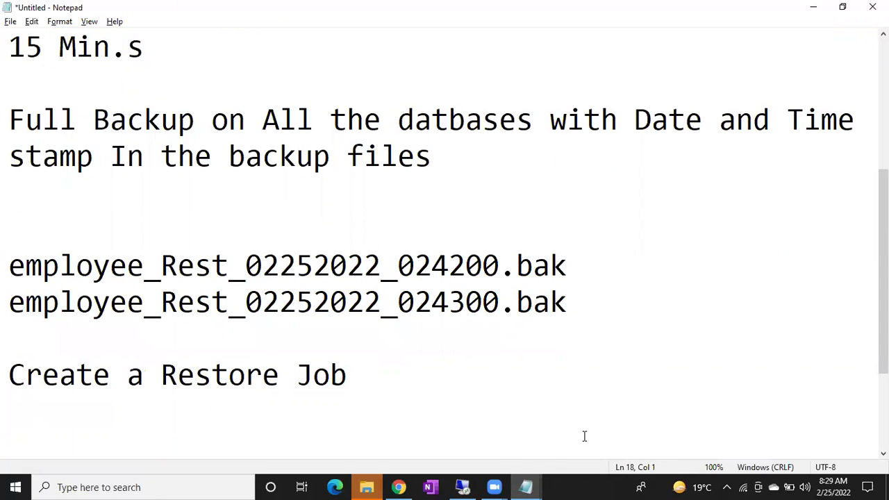
click(464, 487)
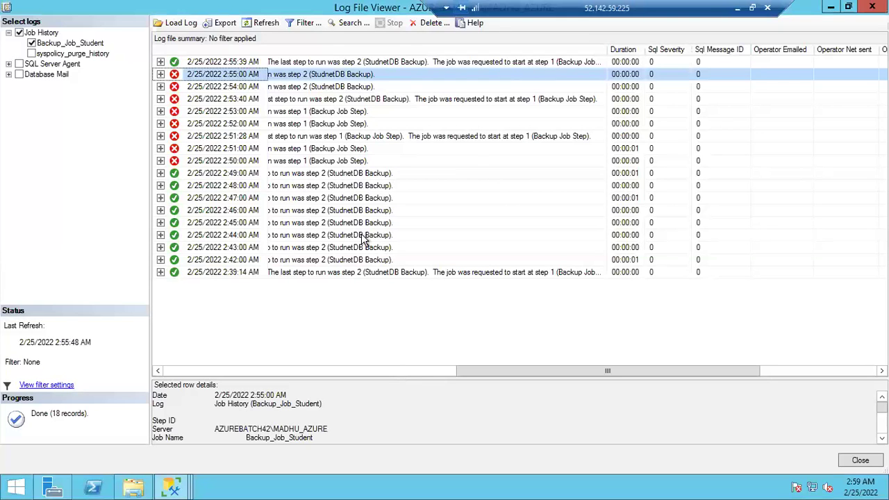
Run BACKUP DATABASE Student TO DISK='Student_Full_02252022.bak' from a query window
click(831, 8)
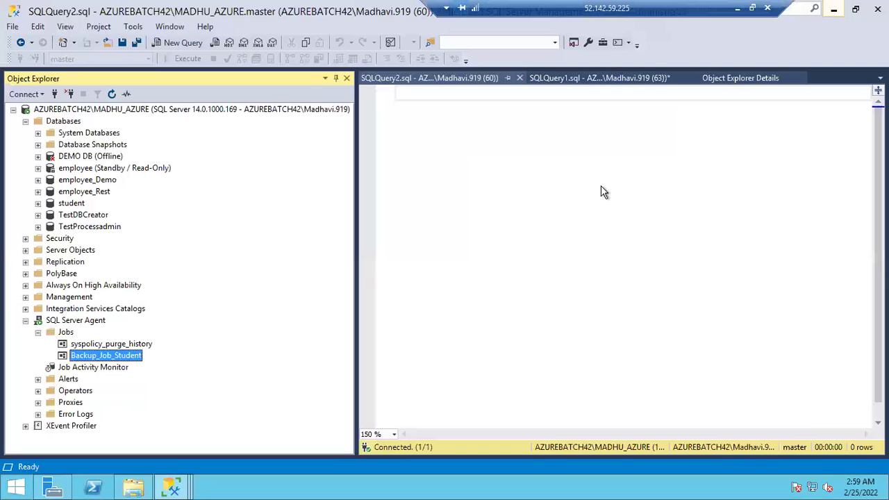
click(65, 122)
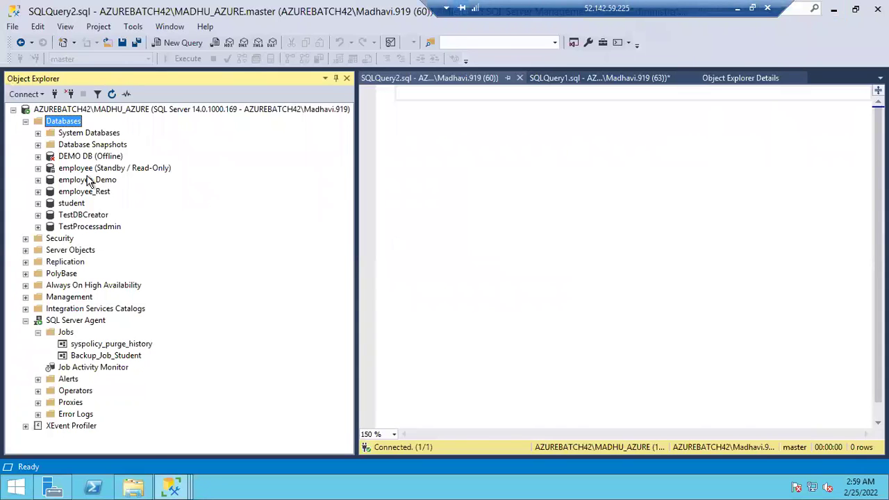
click(470, 116)
text(Backup Database)
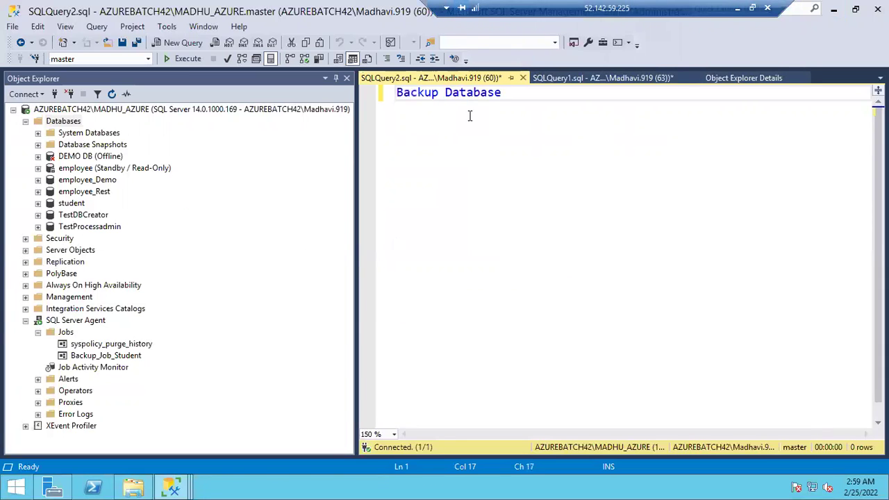
text( Student to disk='Student_Full_02252022.bak')
key(Return)
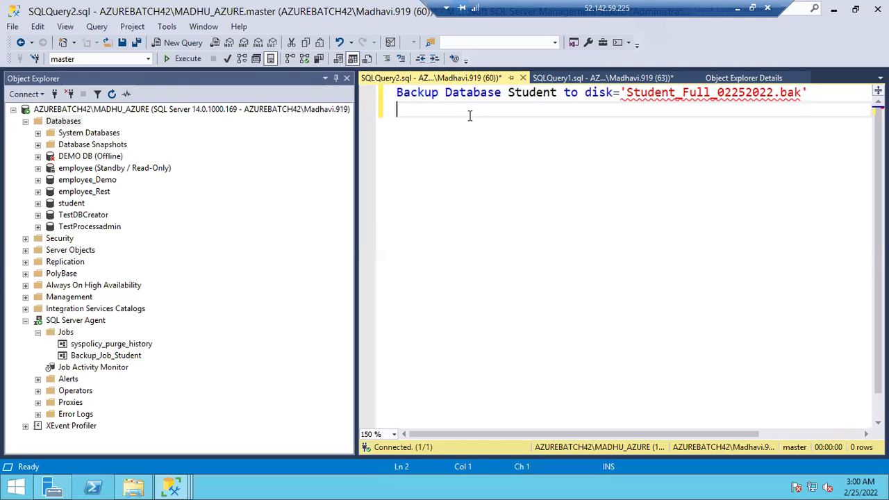
key(ctrl+a)
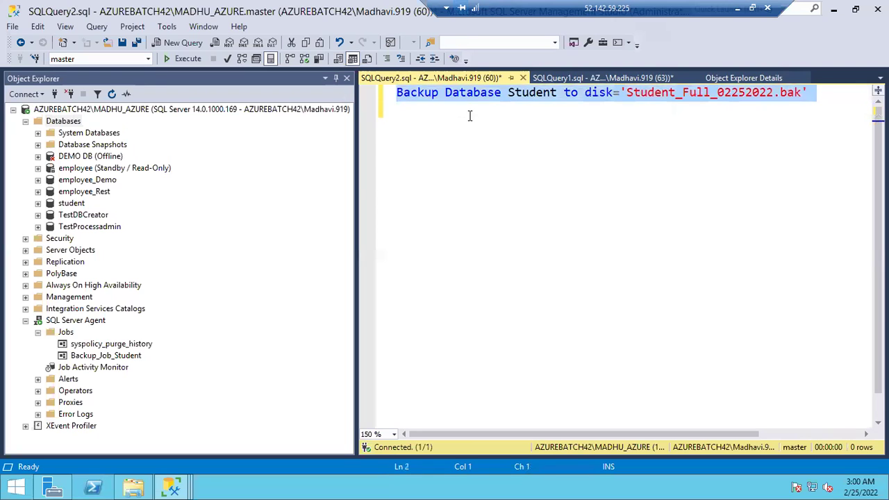
key(F5)
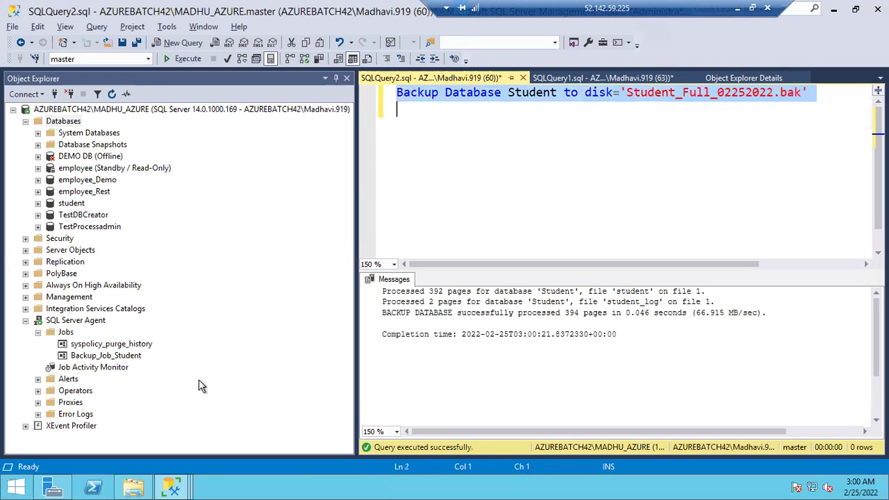
click(133, 488)
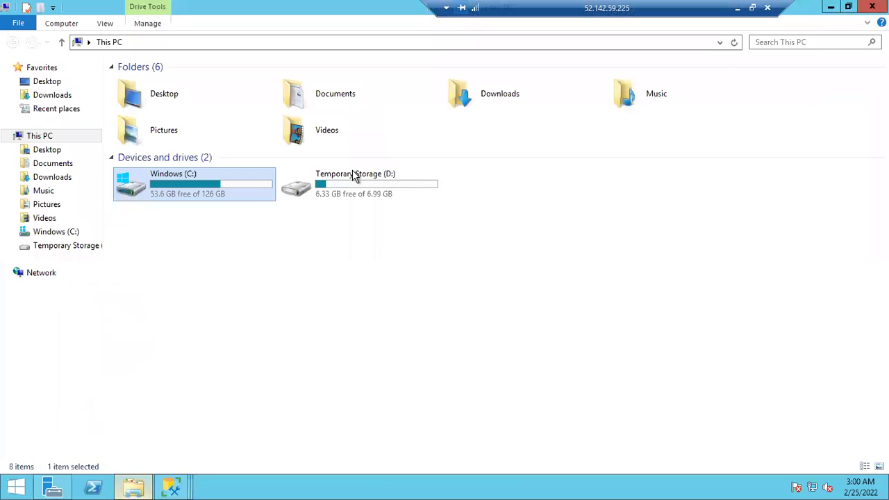
Browse C: > Program Files > Microsoft SQL Server > MSSQL14.MADHU_AZURE > MSSQL > DATA
double_click(210, 175)
double_click(203, 192)
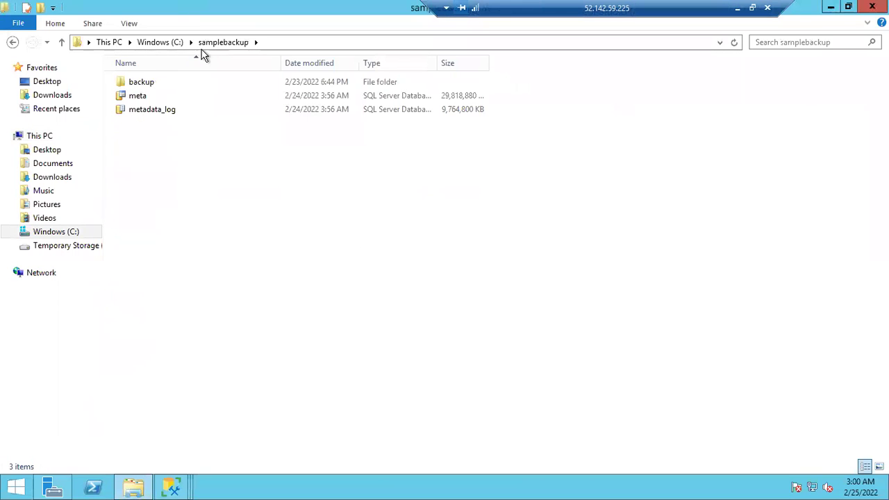
click(164, 43)
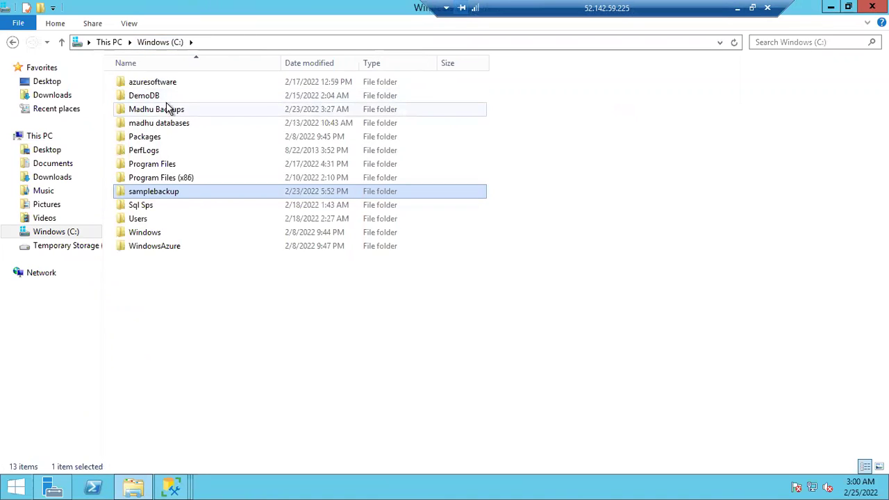
double_click(148, 168)
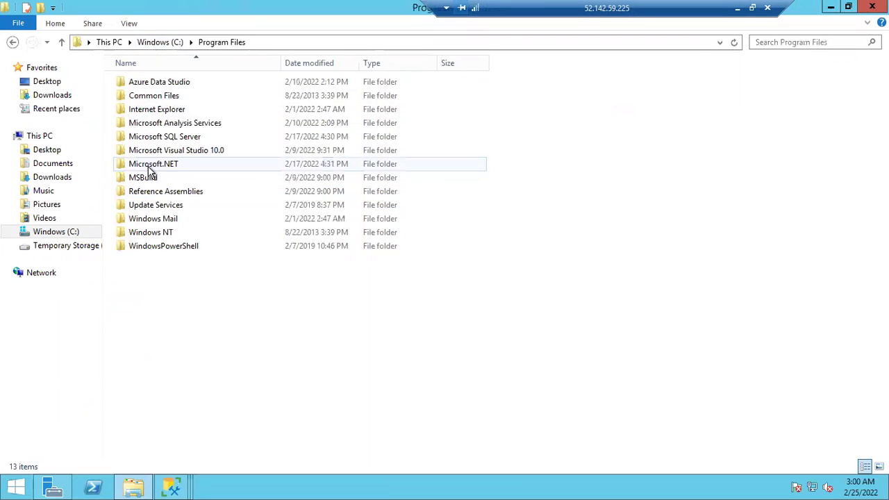
click(162, 141)
double_click(162, 141)
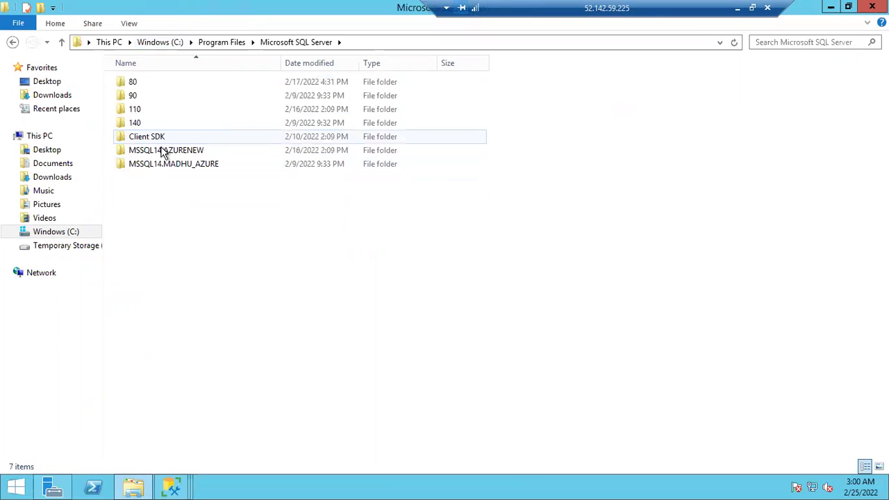
double_click(161, 168)
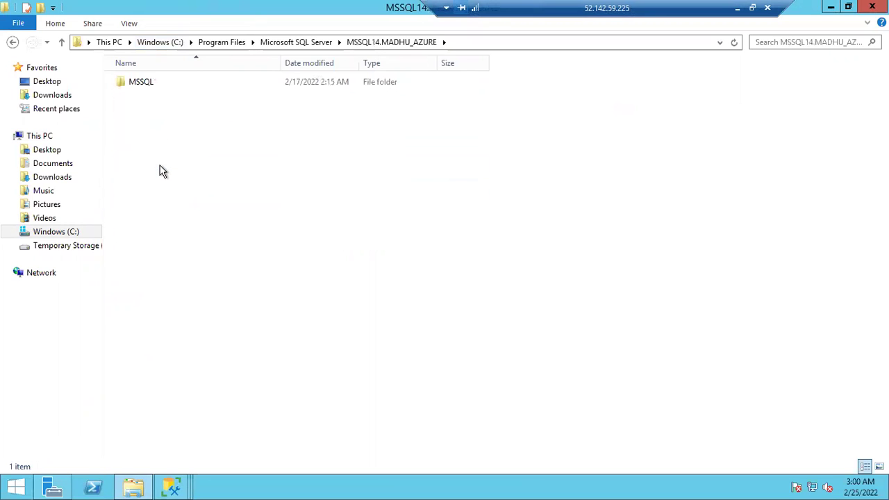
double_click(143, 83)
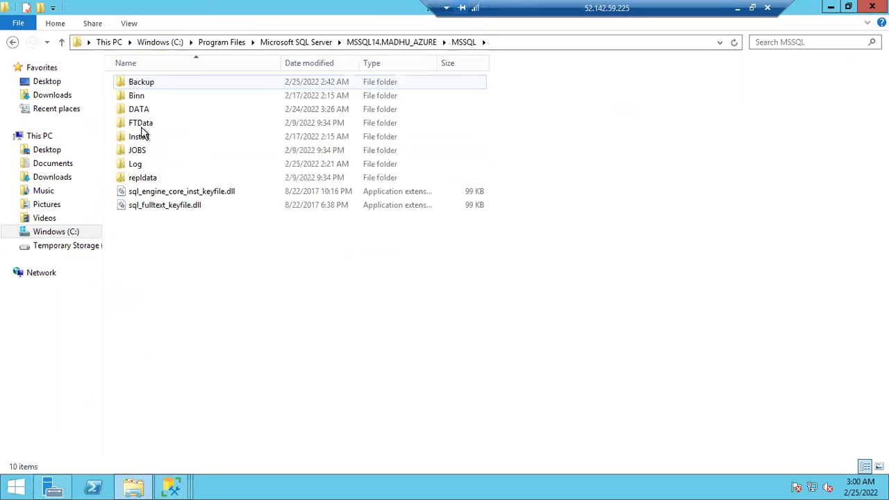
double_click(141, 110)
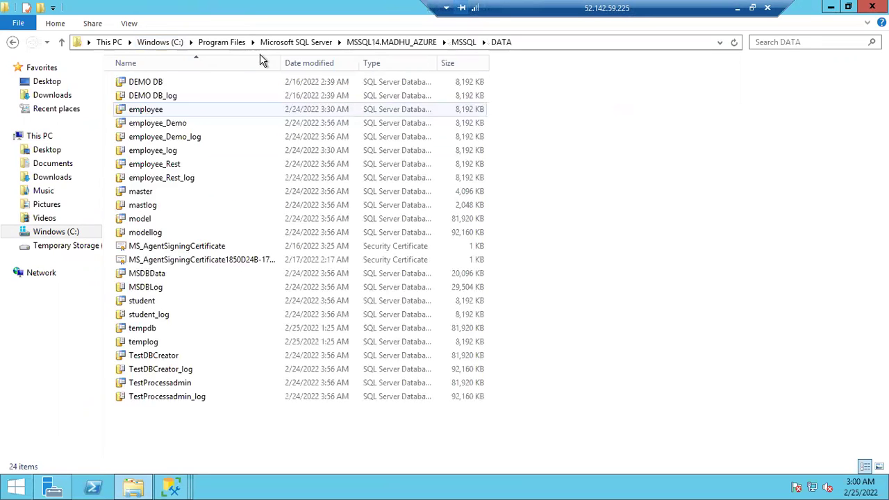
Select Student.bak in the MSSQL Backup folder, then return to Management Studio's Databases node
click(463, 41)
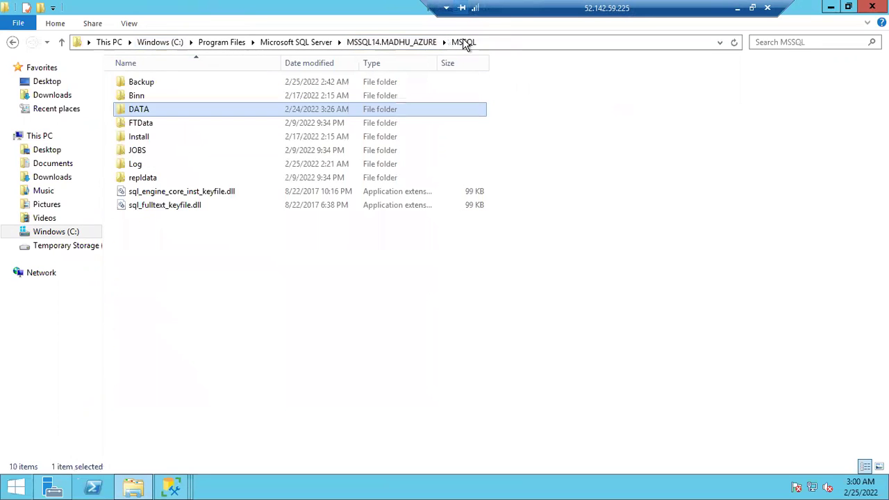
double_click(184, 82)
click(157, 110)
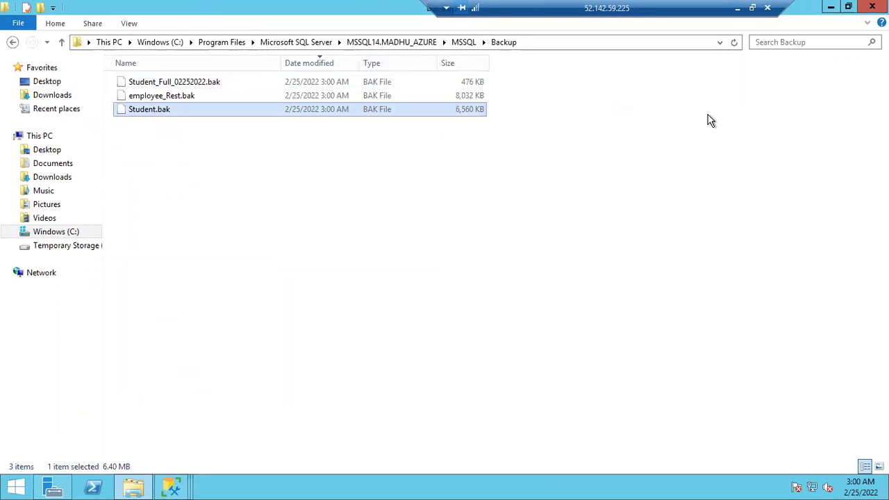
click(830, 14)
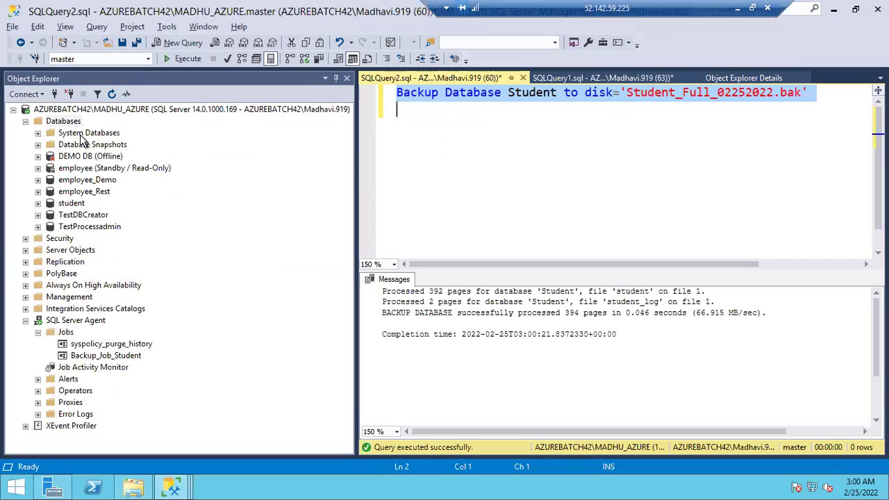
right_click(69, 124)
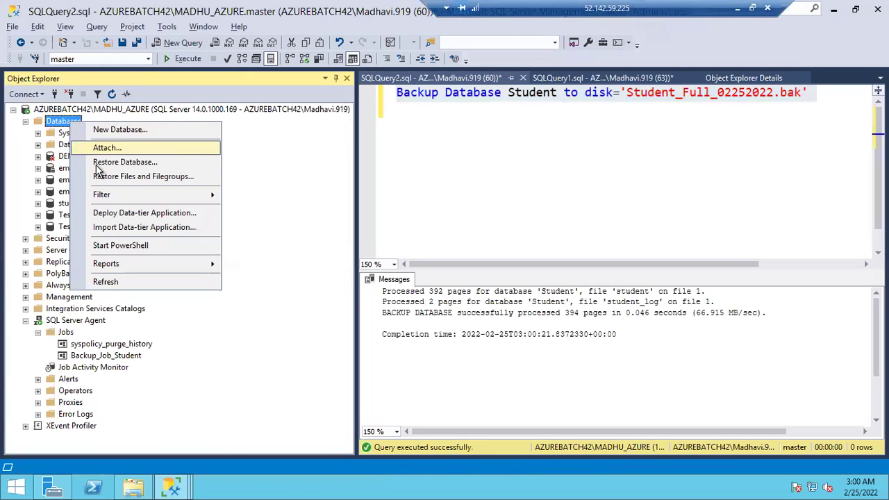
Start a restore from device Student.bak with destination database student_New
click(96, 166)
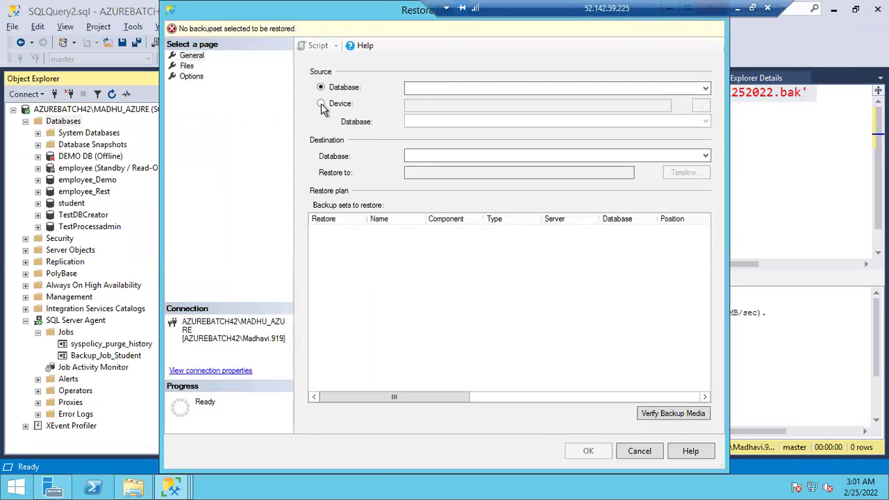
click(321, 104)
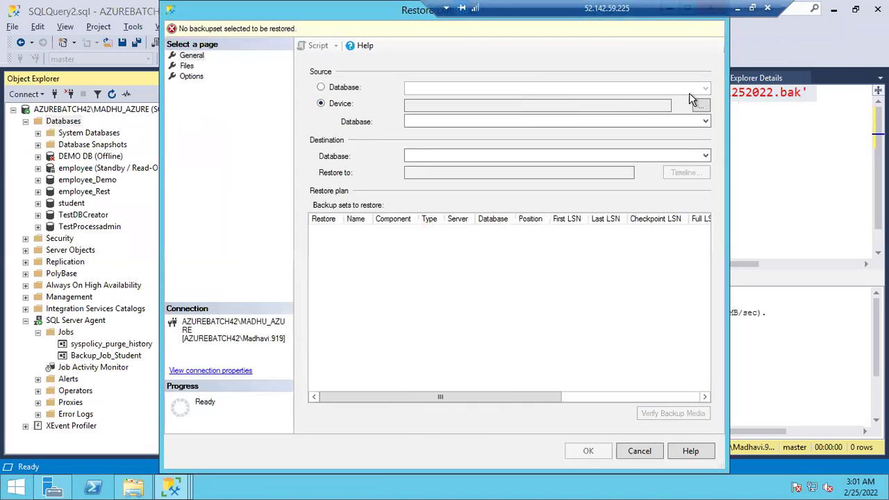
click(701, 105)
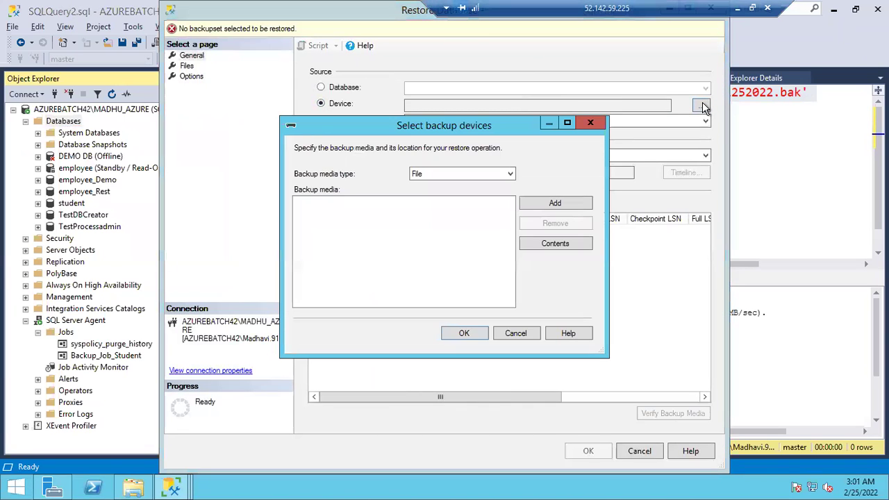
click(574, 206)
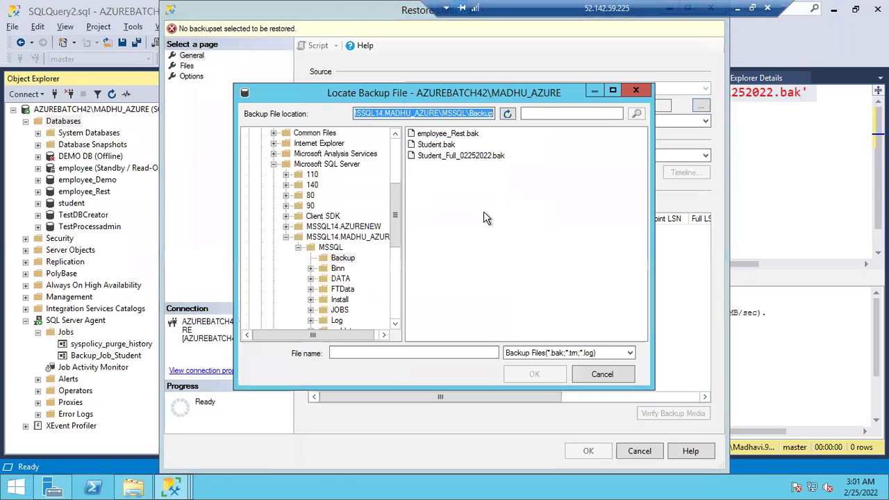
double_click(435, 145)
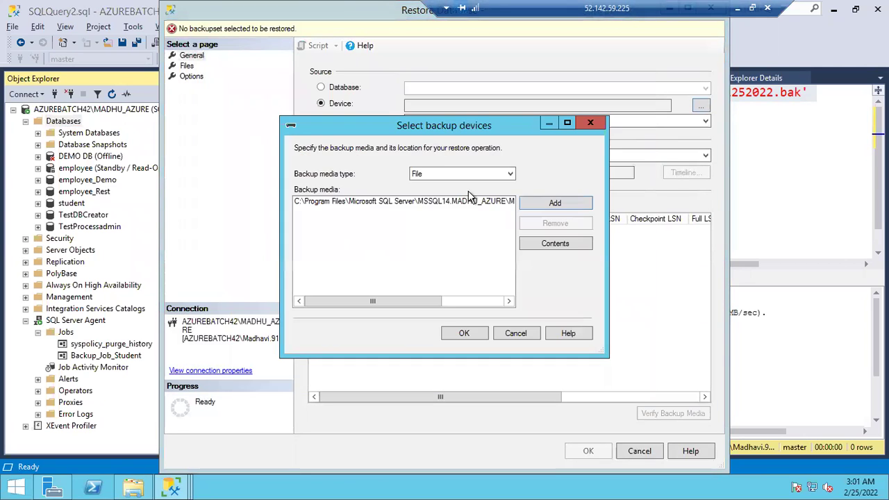
click(472, 333)
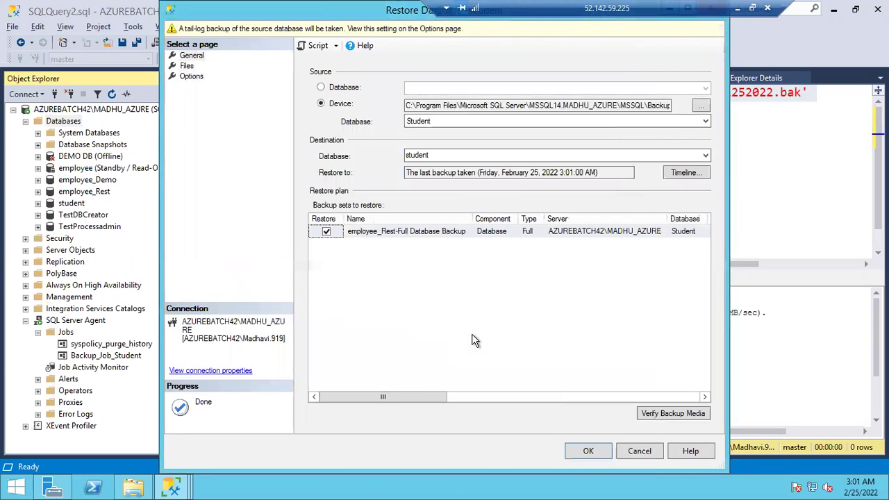
click(433, 156)
click(433, 156)
text(_New)
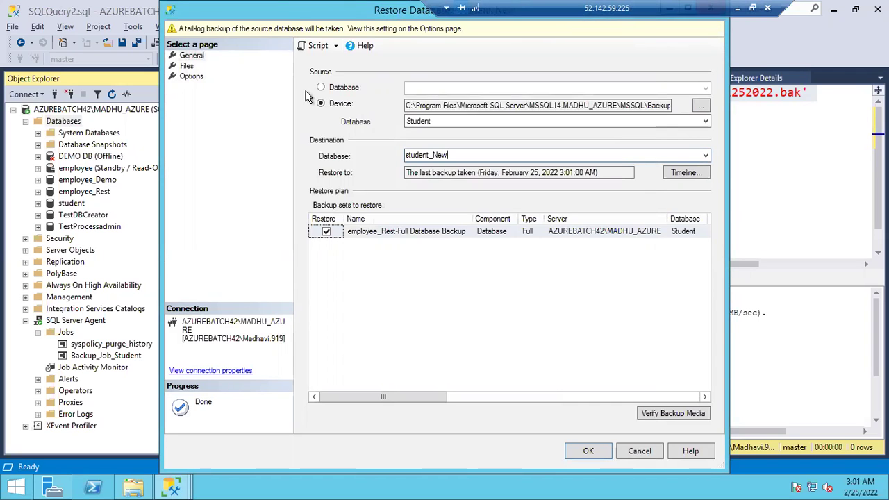
Turn on Relocate all files to folder and turn off the tail-log backup before restore
click(187, 66)
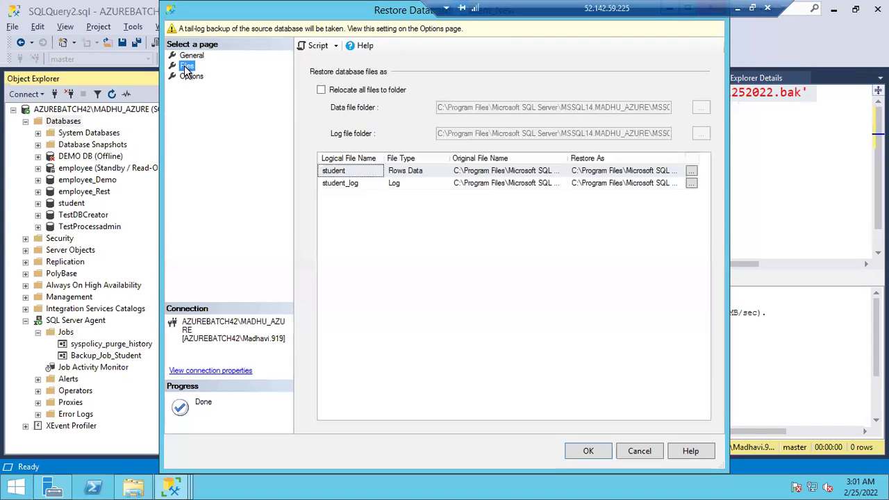
click(321, 90)
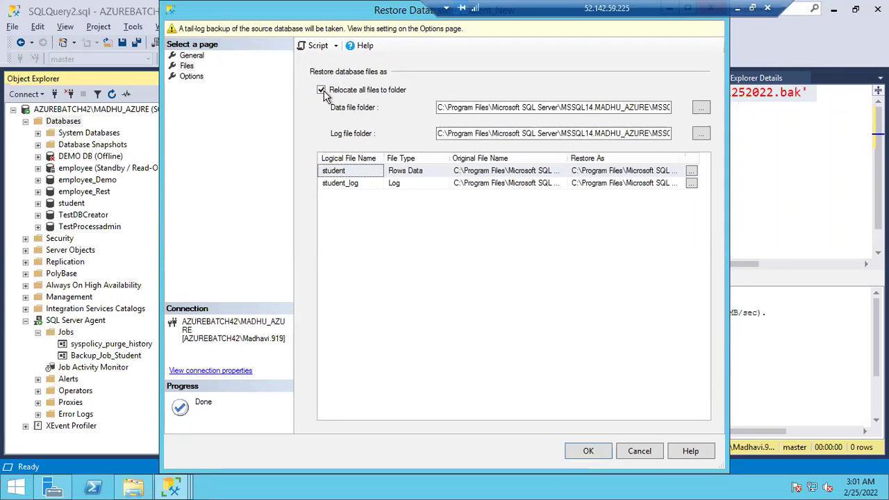
click(192, 76)
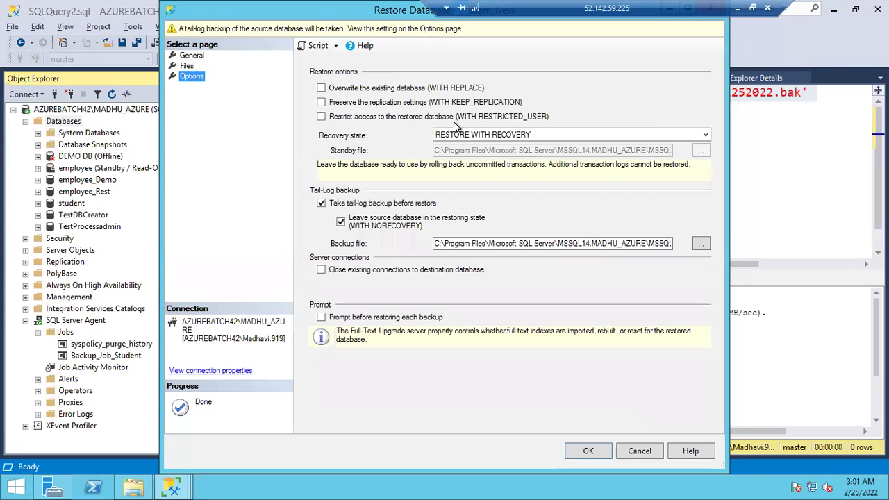
click(321, 204)
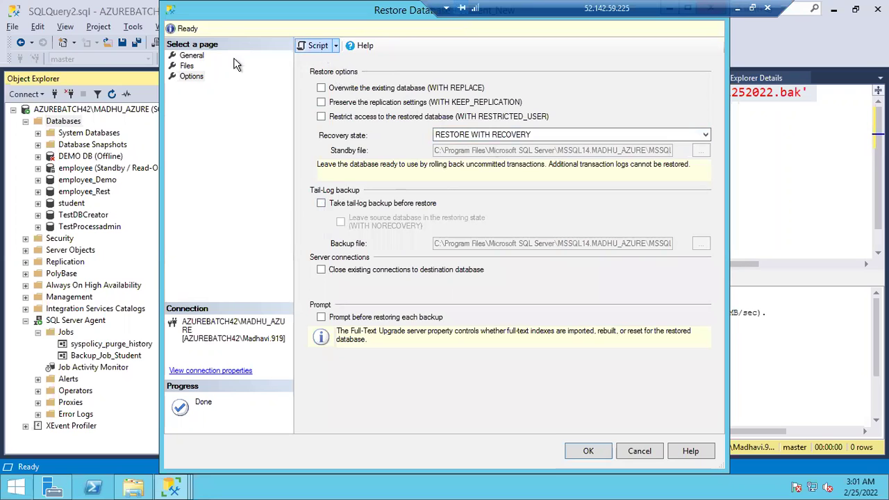
click(187, 66)
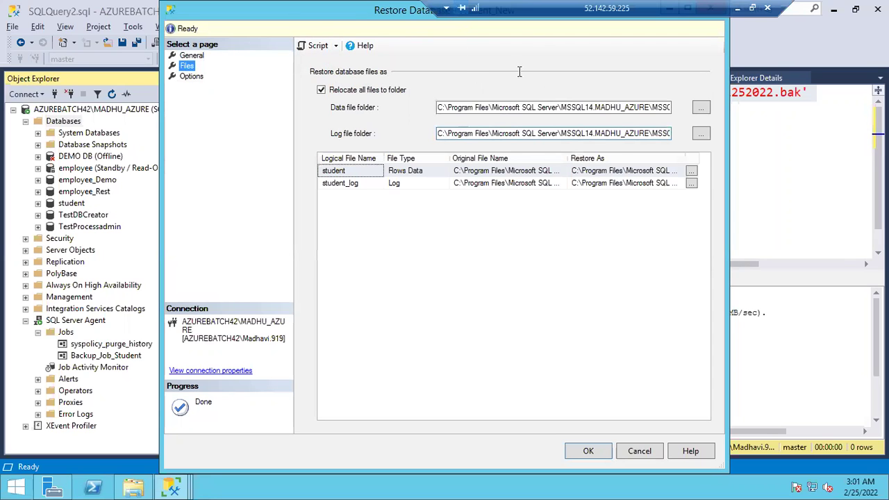
Rename the restored data and log files to student_New names and script the restore to a query
double_click(348, 19)
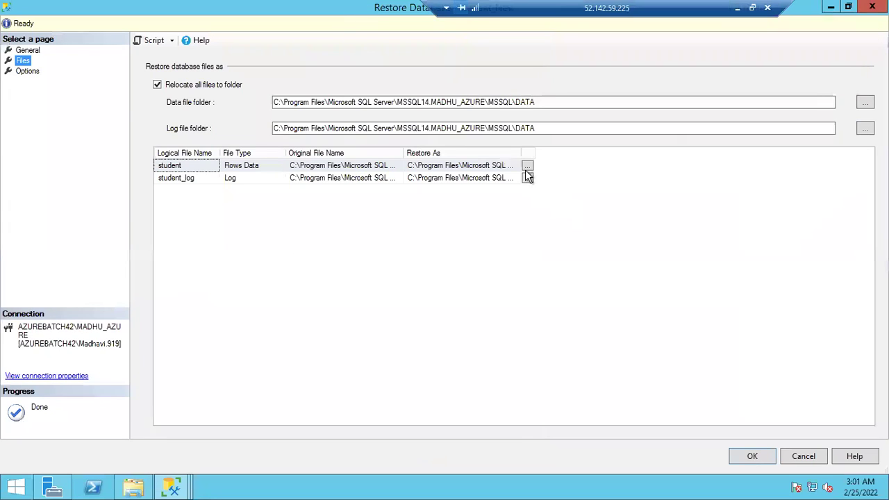
click(520, 153)
double_click(521, 153)
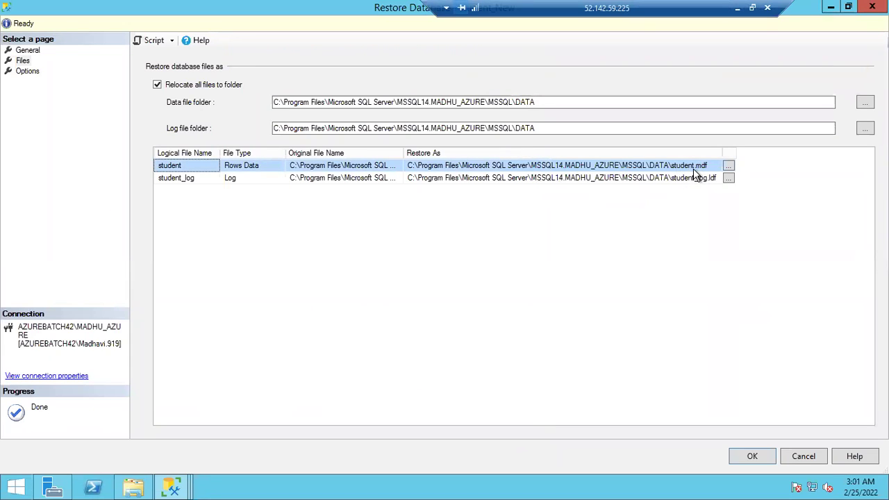
click(696, 166)
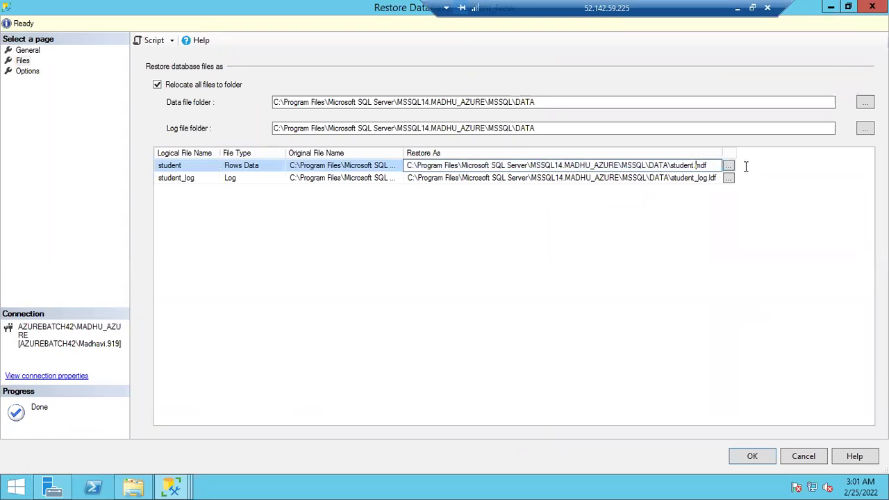
text(_New)
click(696, 177)
text(_Mew)
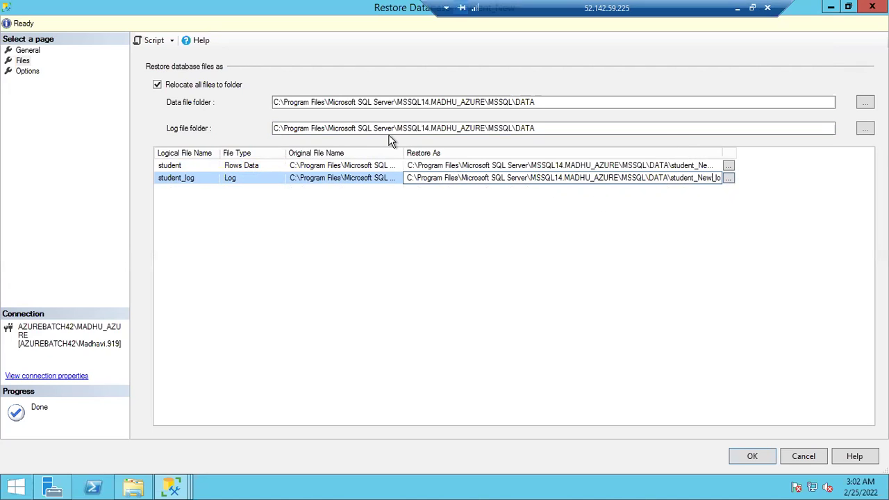
click(29, 72)
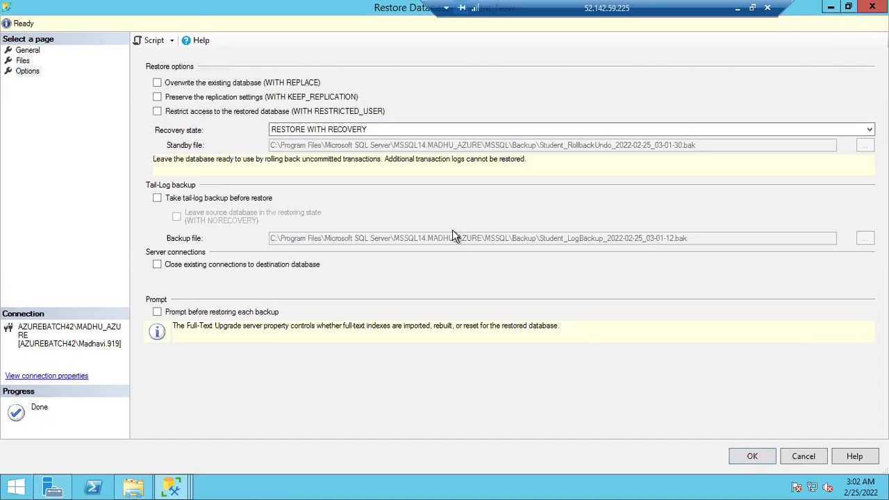
click(805, 461)
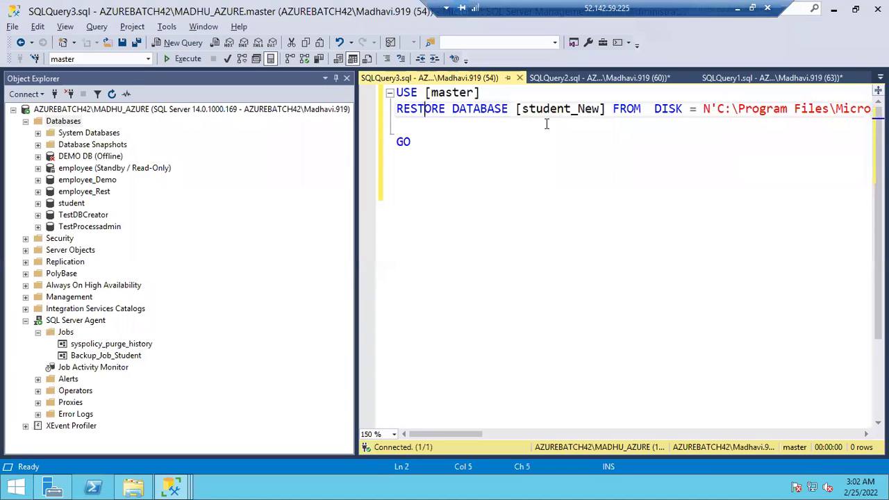
Break the RESTORE script onto new lines before [student_New], DISK and WITH
click(514, 109)
key(Return)
click(535, 126)
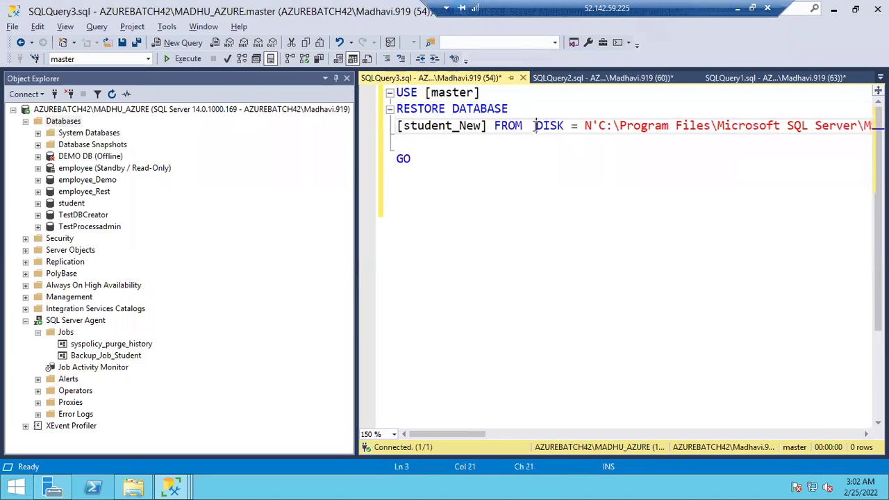
key(Return)
drag(471, 434, 608, 366)
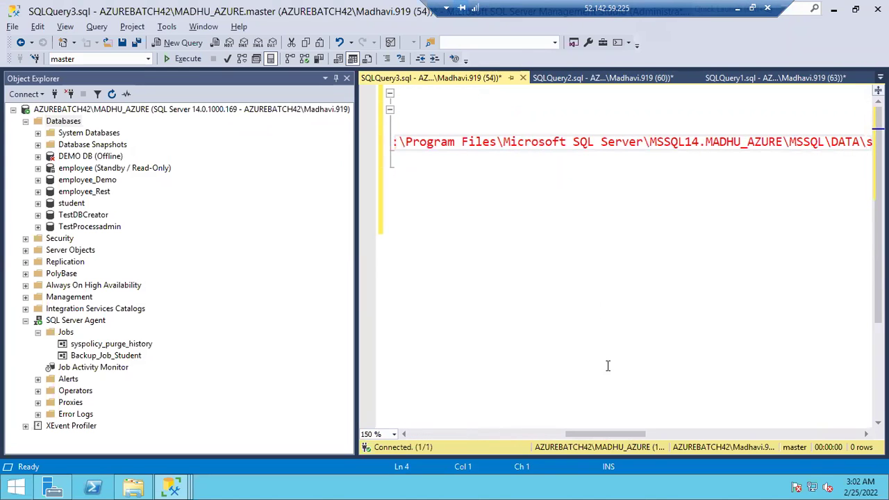
drag(609, 435, 550, 434)
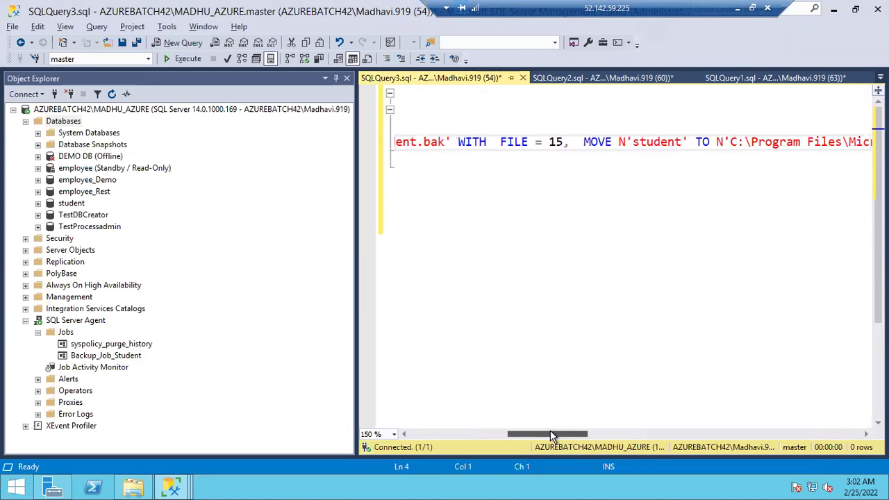
click(459, 143)
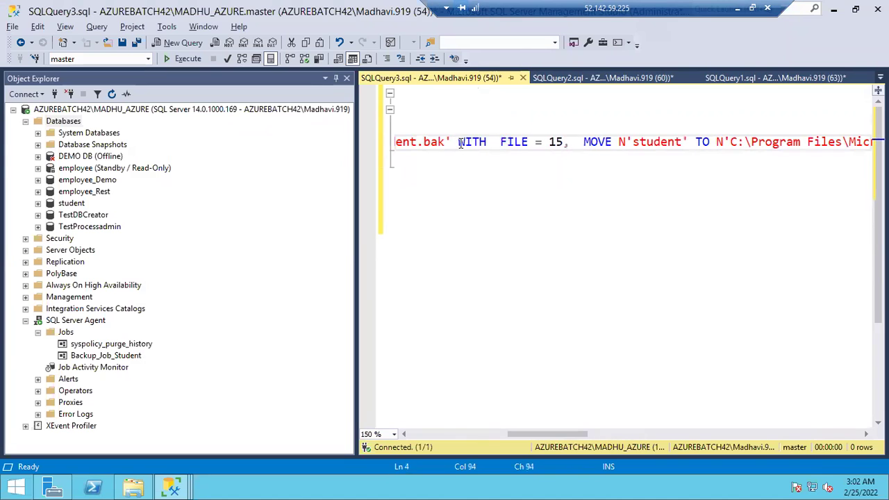
key(Return)
Break lines before the student_log MOVE clause and NOUNLOAD, then select the whole script
drag(446, 435, 656, 435)
click(444, 160)
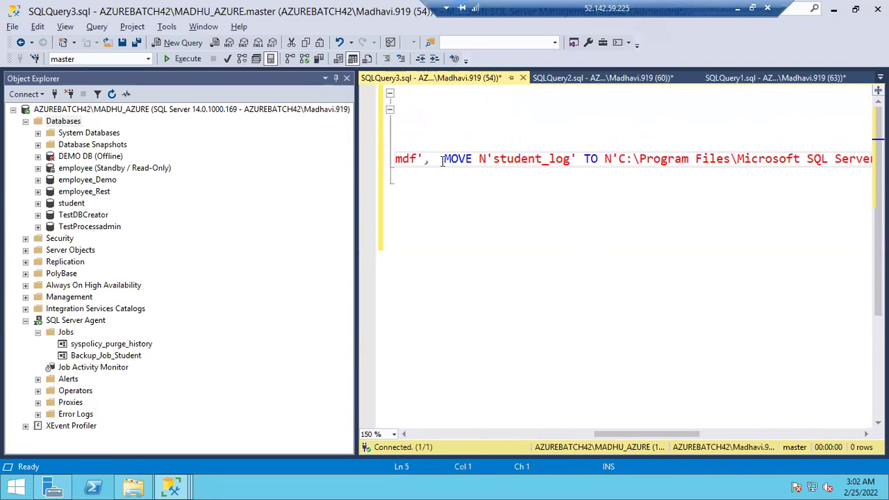
key(Return)
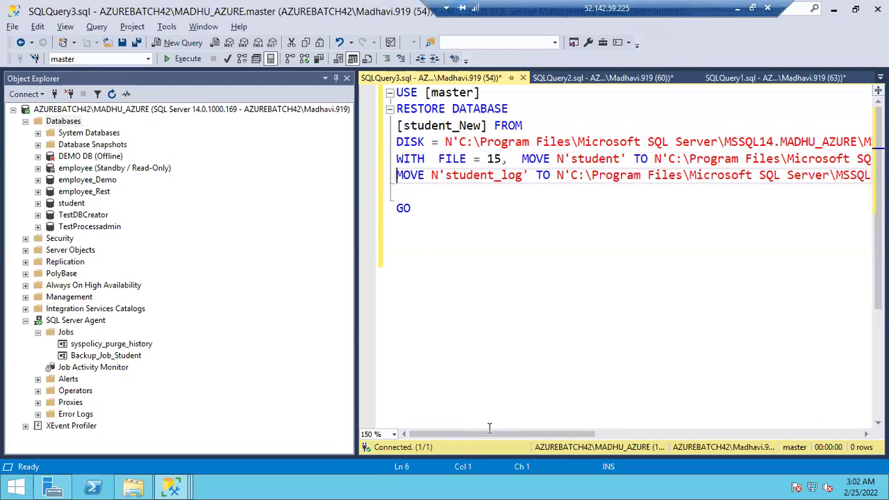
drag(575, 435, 722, 429)
click(637, 176)
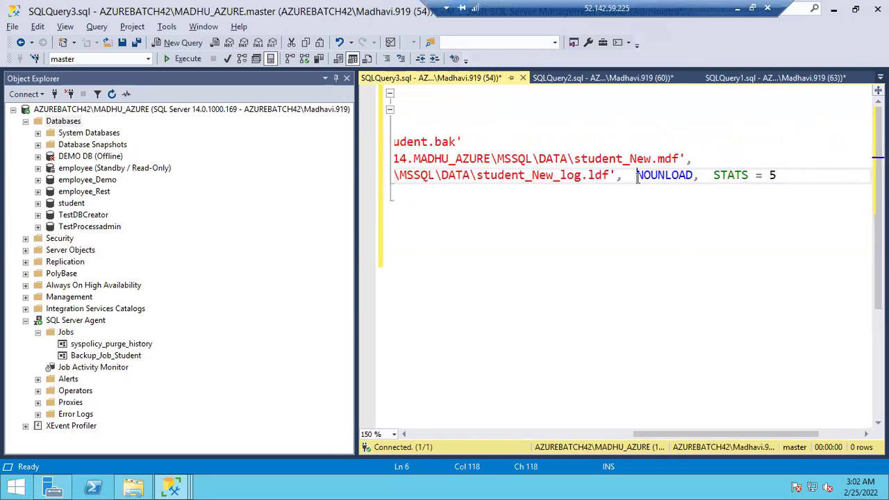
key(Return)
click(558, 227)
key(ctrl+a)
key(ctrl+c)
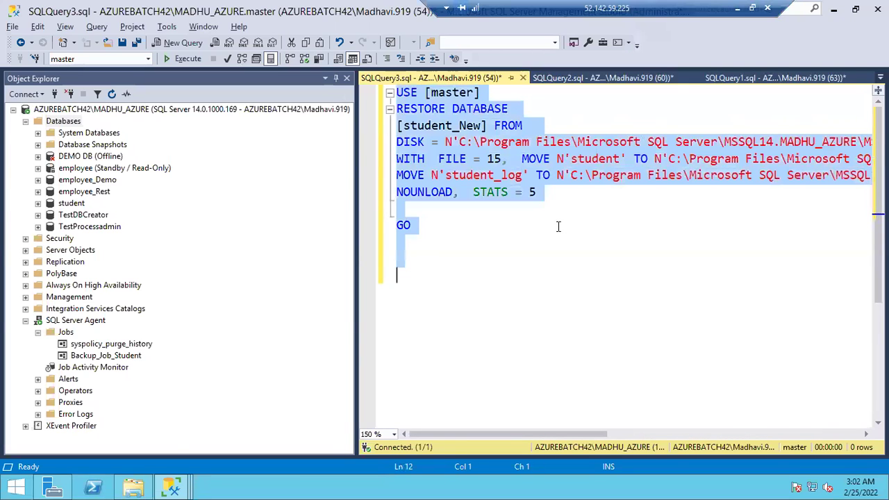
click(170, 486)
Create a new job step named Restore DB in the New Job dialog
click(374, 440)
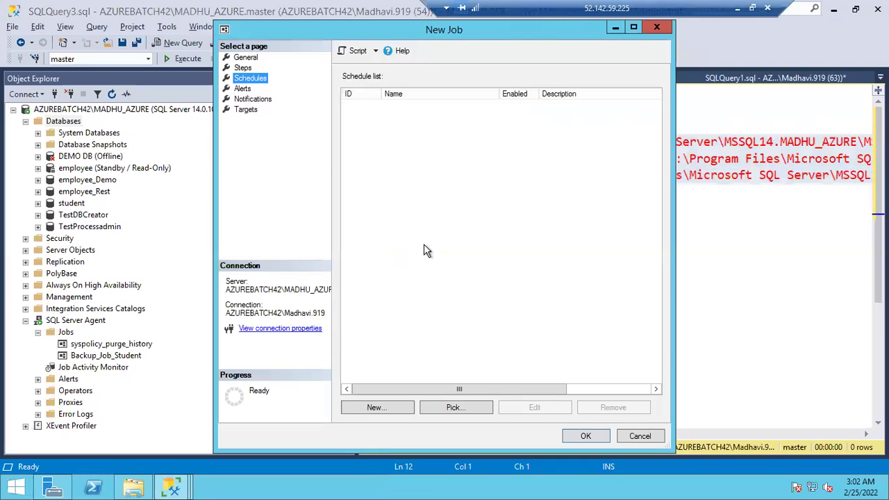
click(246, 69)
click(381, 408)
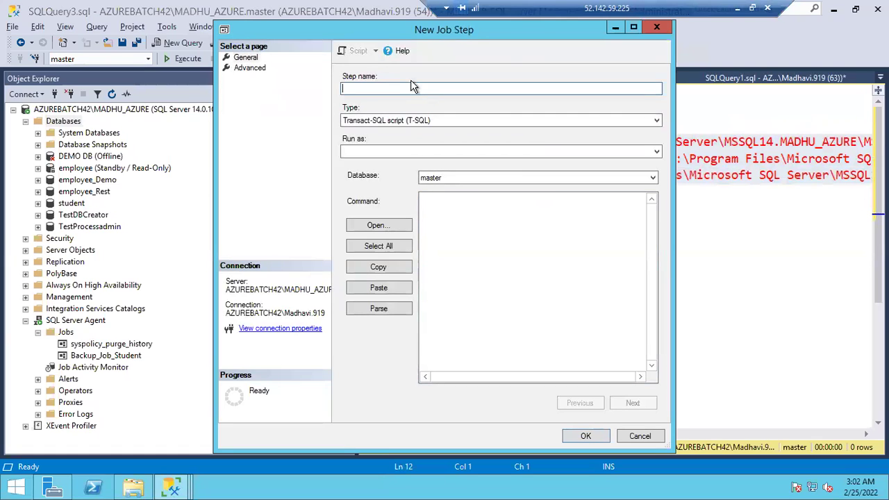
text(S)
key(BackSpace)
text(Restore DB)
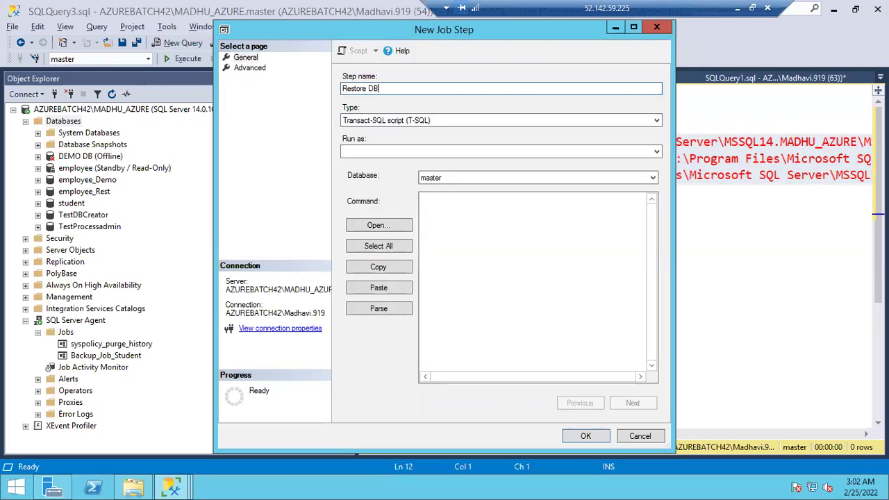
Paste the restore script as the step command, parse it successfully and save the step
click(457, 241)
key(ctrl+v)
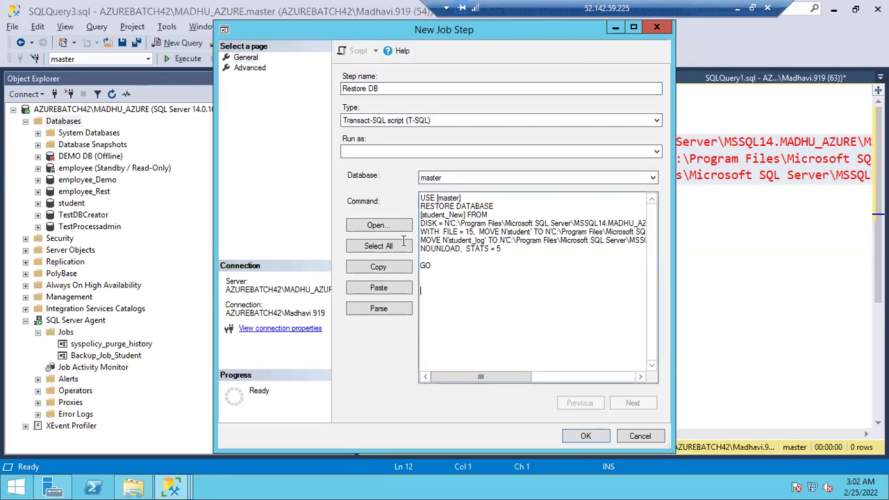
click(379, 246)
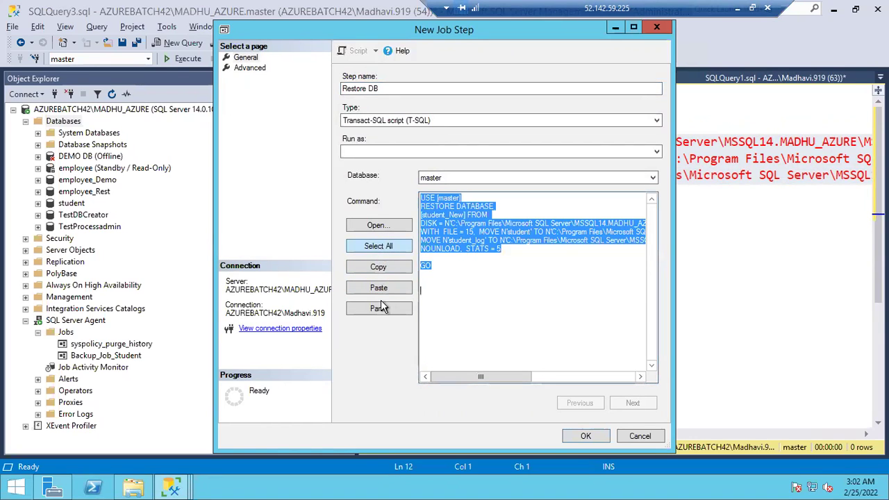
click(379, 308)
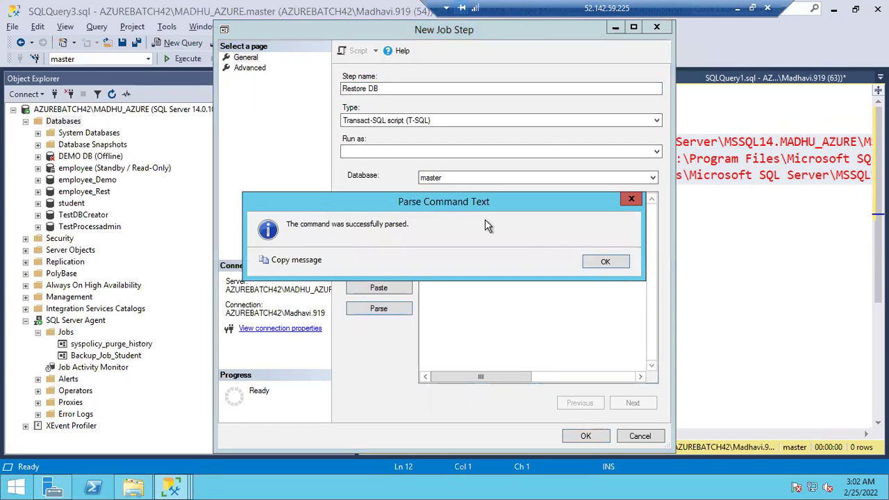
click(592, 265)
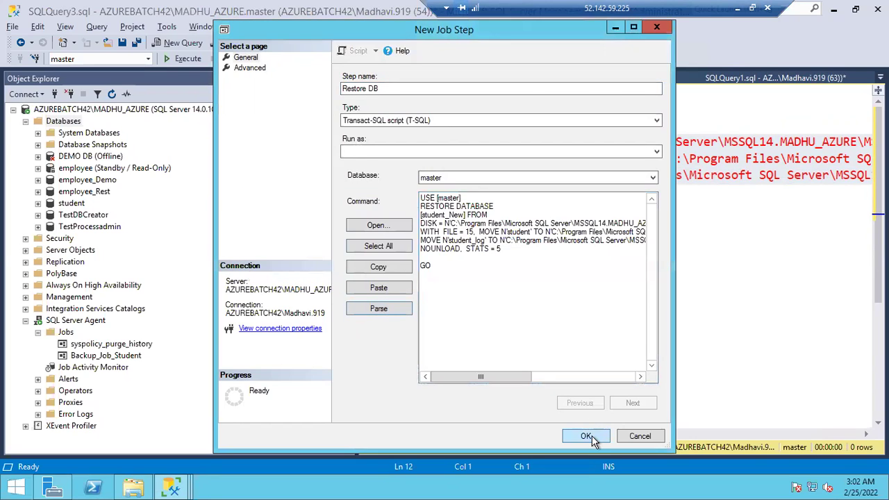
click(592, 435)
click(244, 58)
Type a Restore job name for the Student database on the General page
click(461, 81)
text(S)
text(es)
key(BackSpace)
key(BackSpace)
key(BackSpace)
text(Res)
key(BackSpace)
text(es)
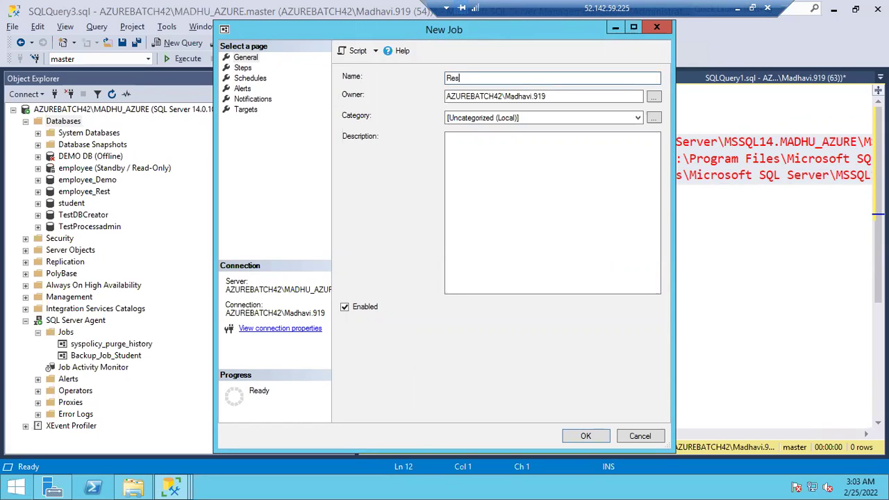
text(tore_Stdent)
Review steps, cancel a new schedule, and cancel the New Job without saving
click(242, 68)
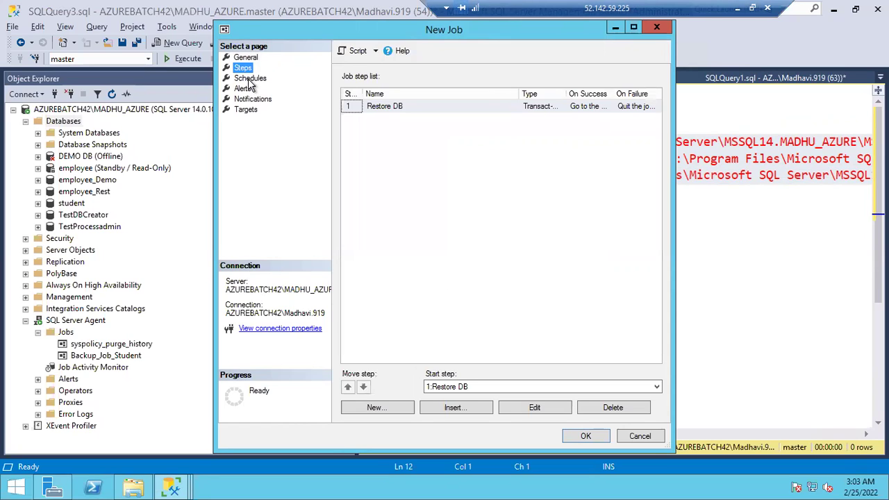
click(247, 79)
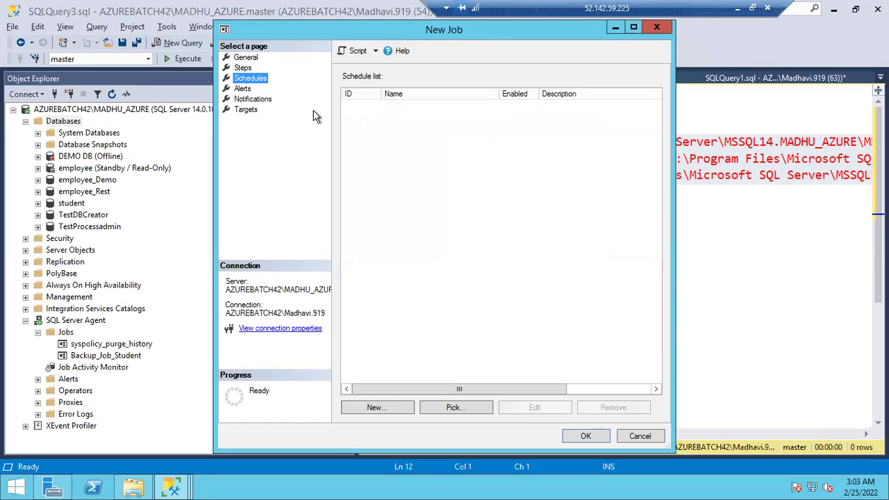
click(379, 408)
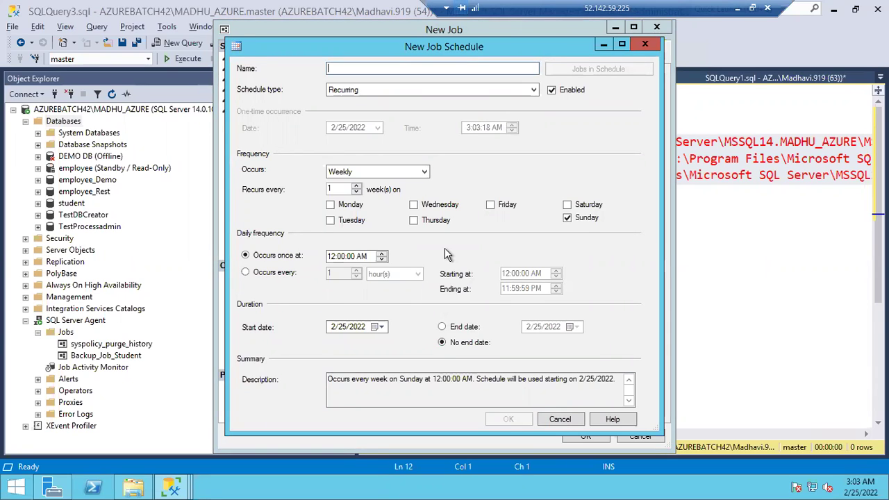
click(559, 420)
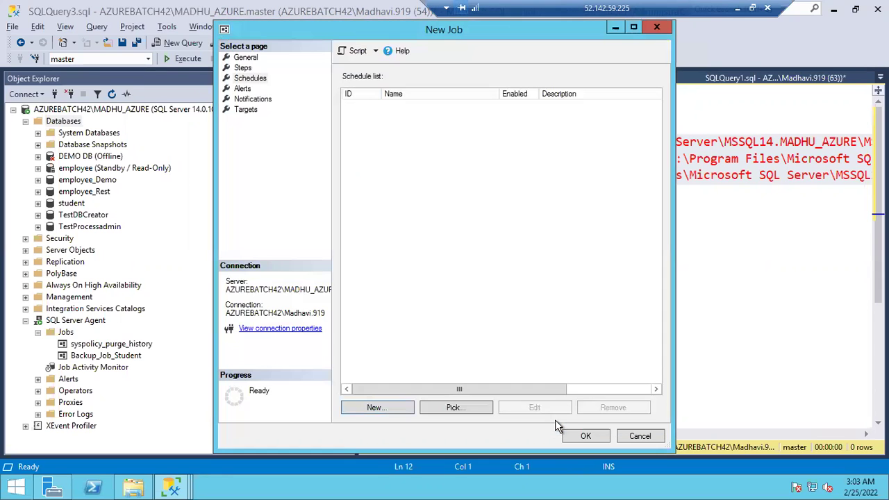
click(629, 438)
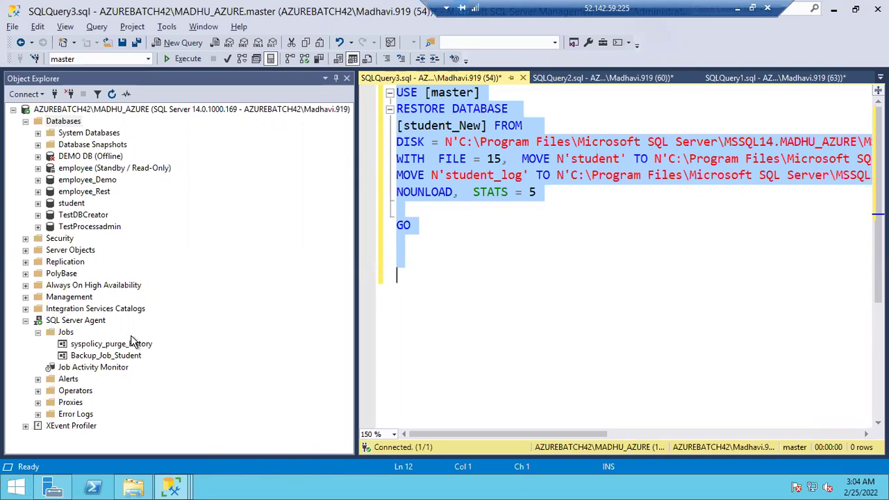
Collapse SQL Server Agent, expand Management to show Database Mail, and minimise the remote session
click(26, 321)
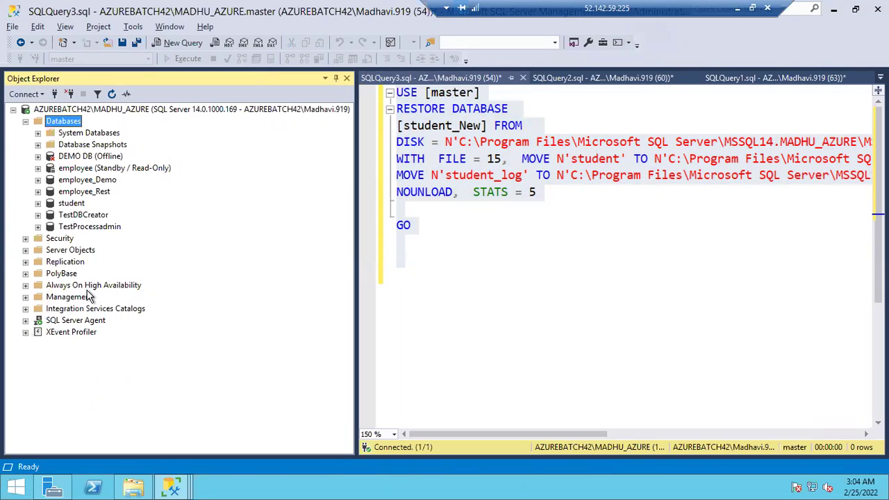
click(26, 297)
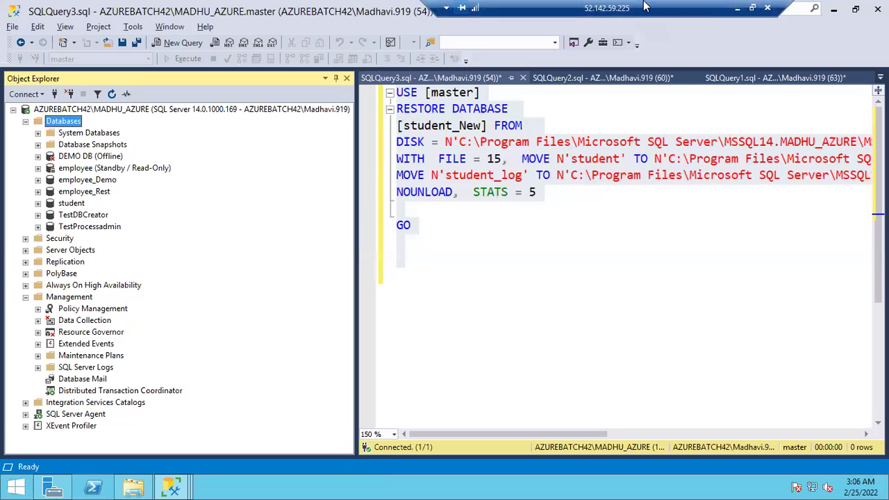
click(738, 11)
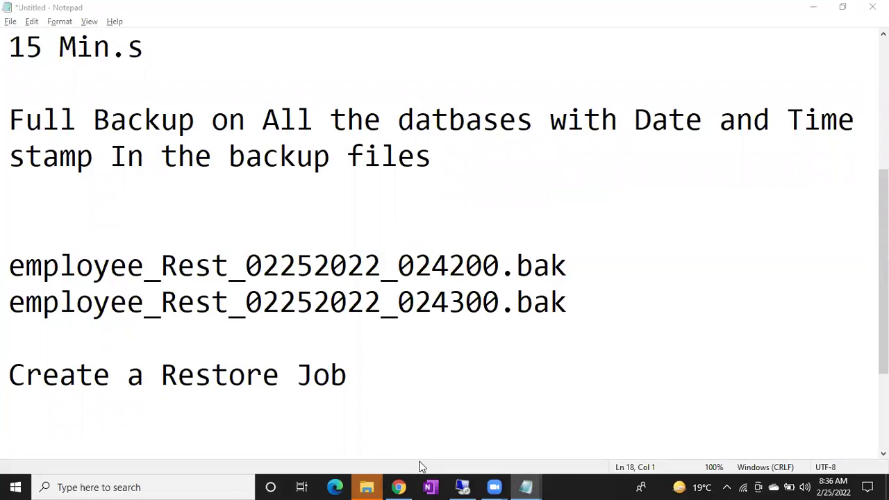
In Chrome, go to the SQL DBA CLASSES YouTube channel's Videos page
click(406, 484)
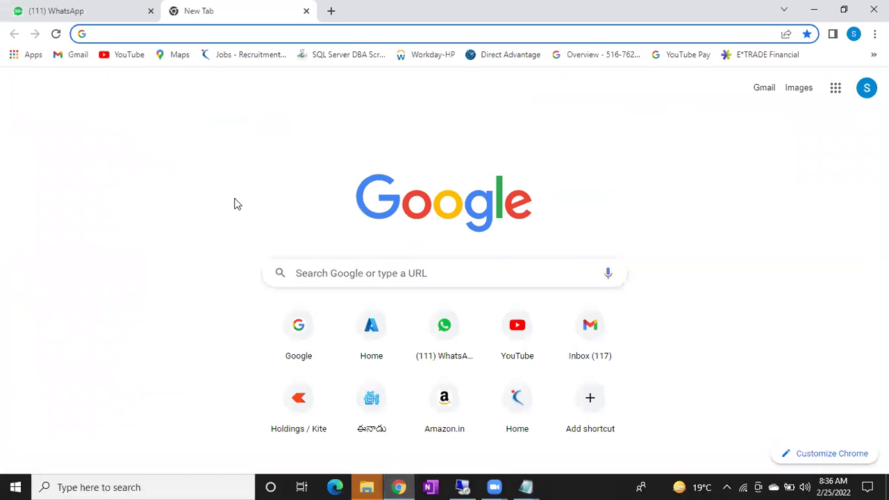
click(124, 56)
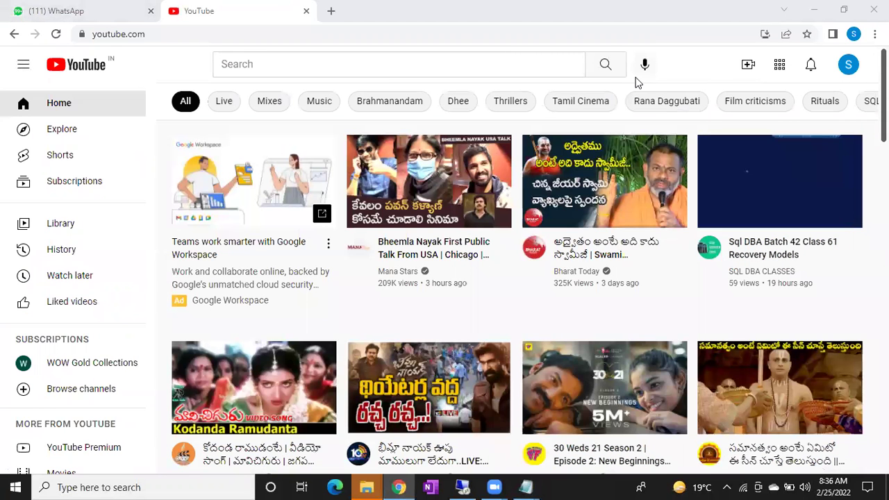
click(848, 66)
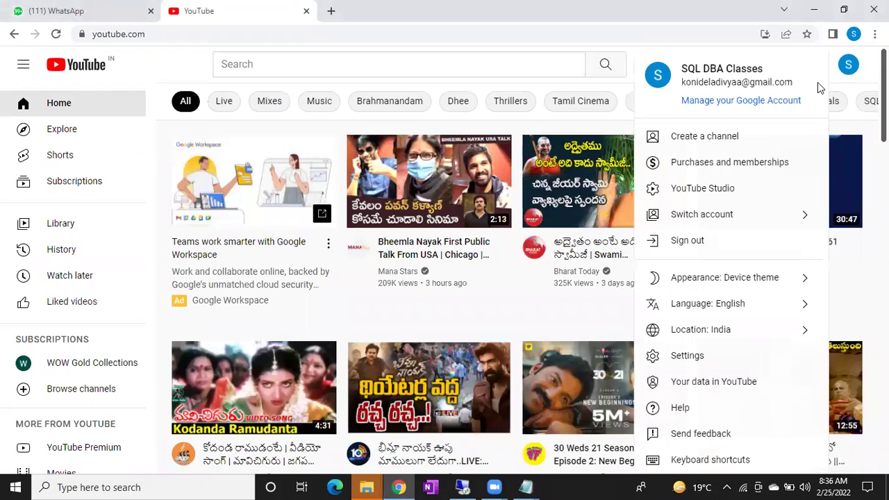
click(248, 64)
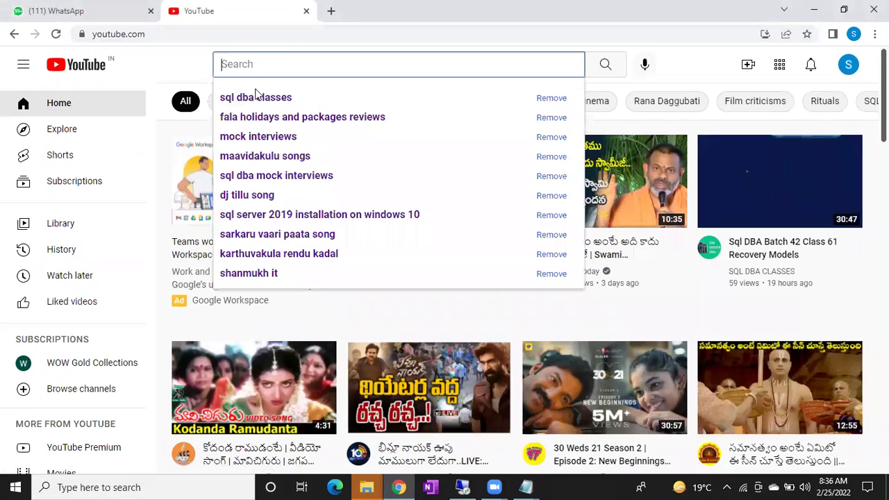
click(256, 97)
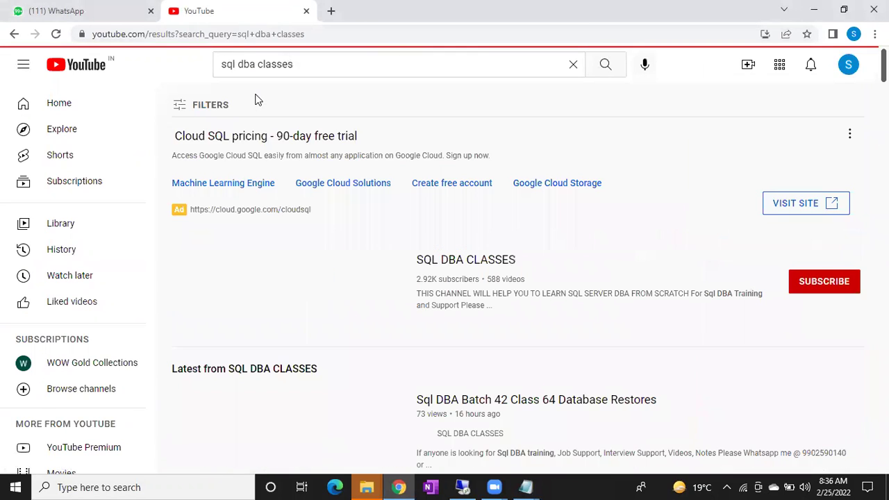
click(449, 261)
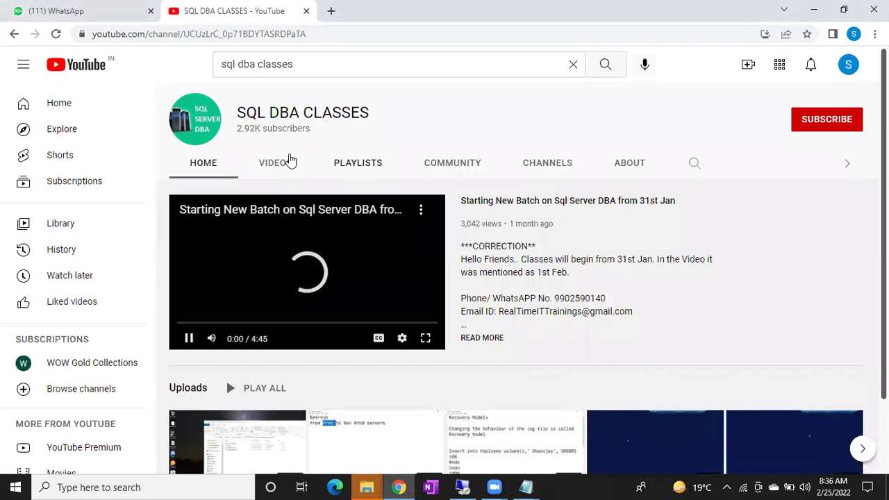
click(283, 164)
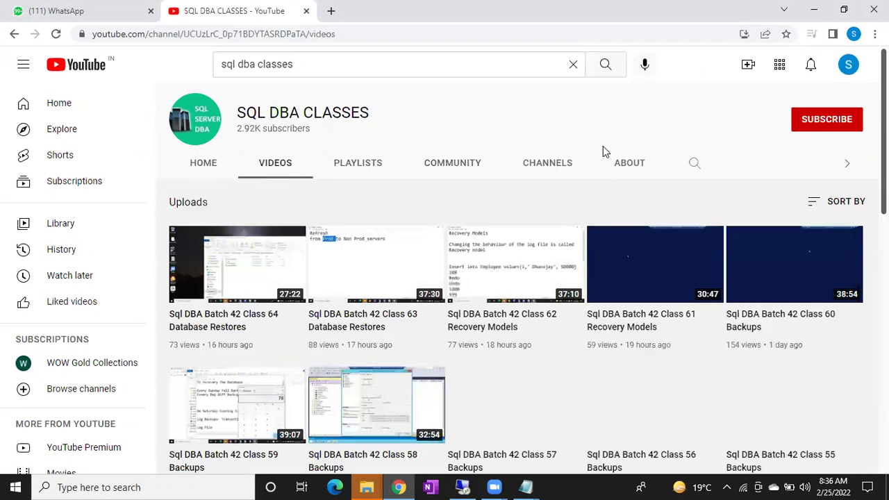
Search the channel for 'database mail', then return to the remote SQL Server session
click(693, 162)
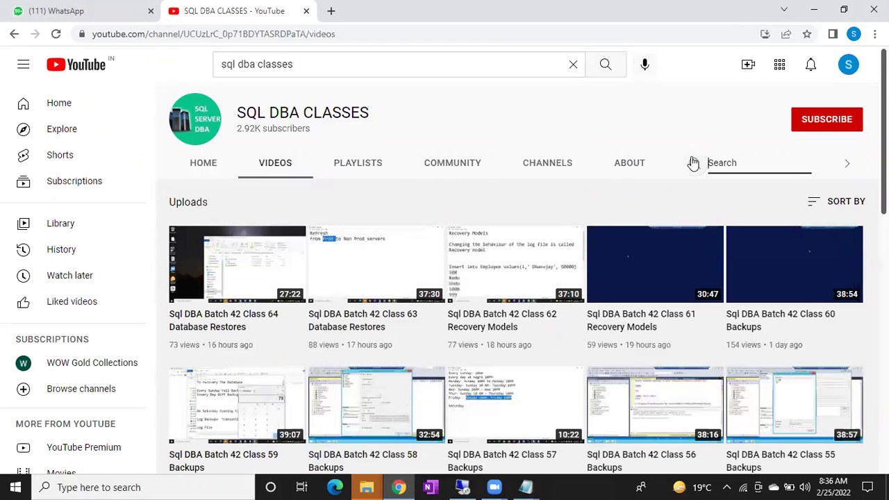
text(database mail)
key(Return)
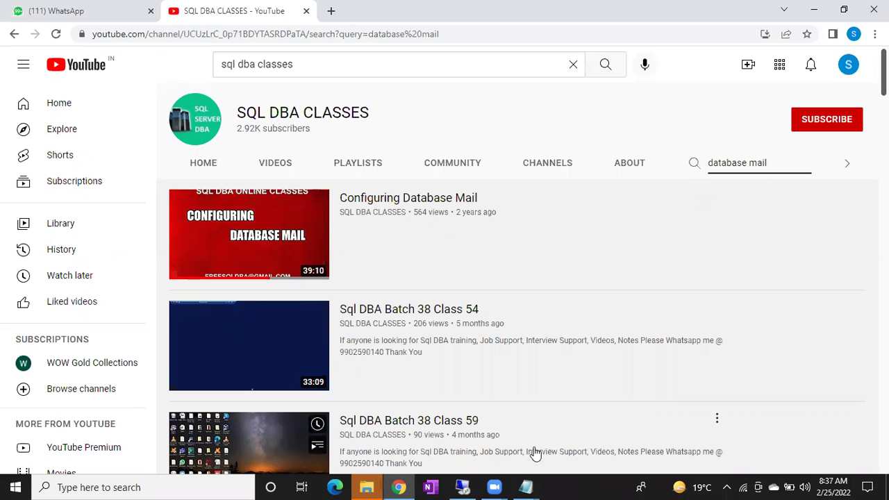
click(462, 487)
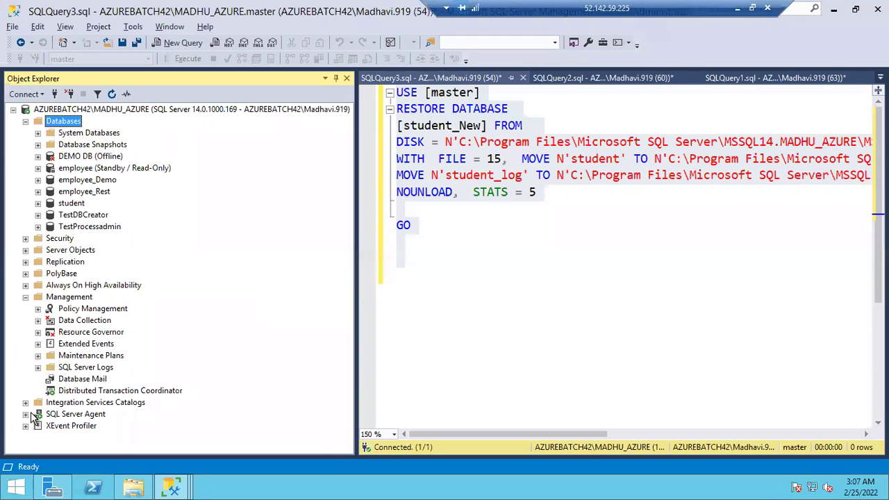
Check Backup_Job_Student's notification settings and close its properties without saving
click(26, 414)
click(73, 368)
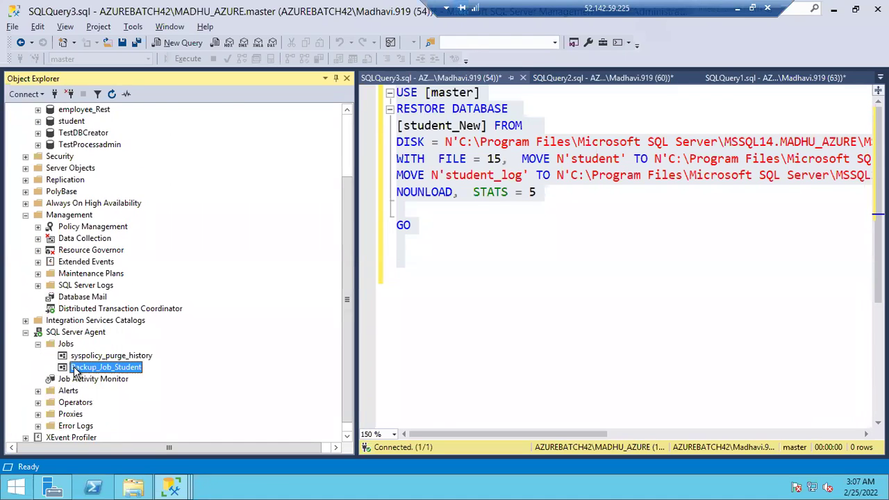
double_click(74, 369)
click(249, 101)
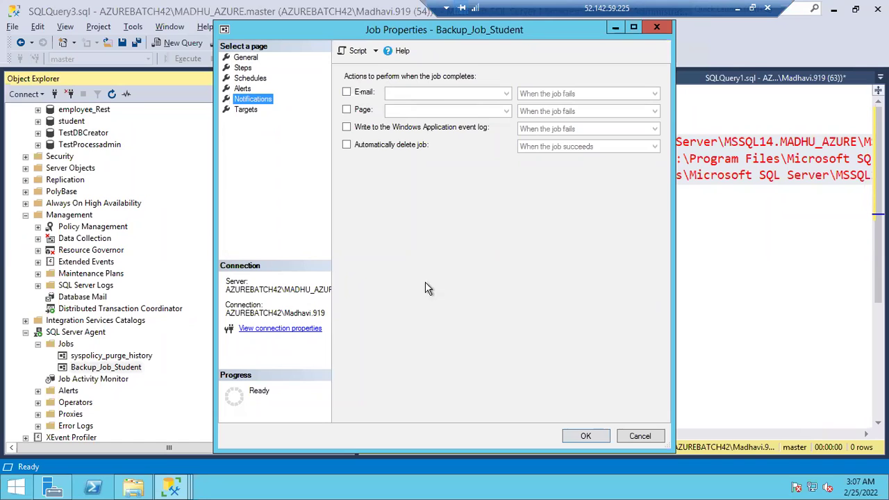
click(648, 432)
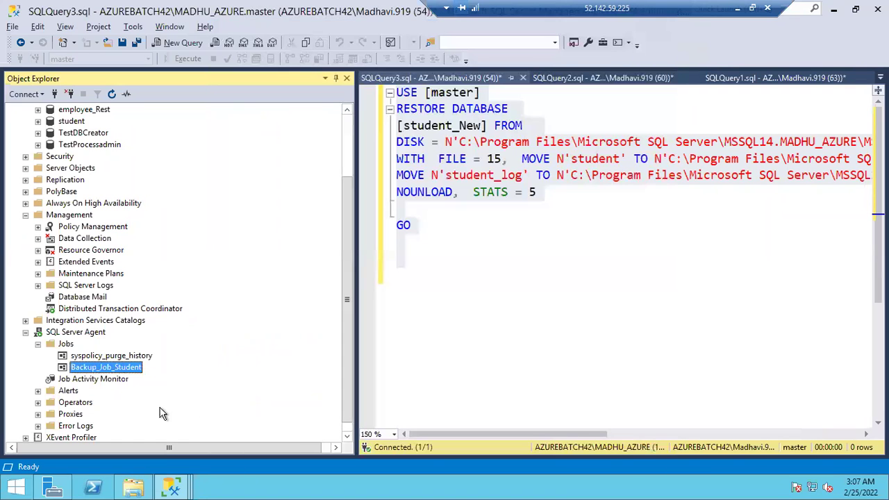
Create operator SqlDBATeam with the team's e-mail address and save it
click(74, 404)
right_click(74, 407)
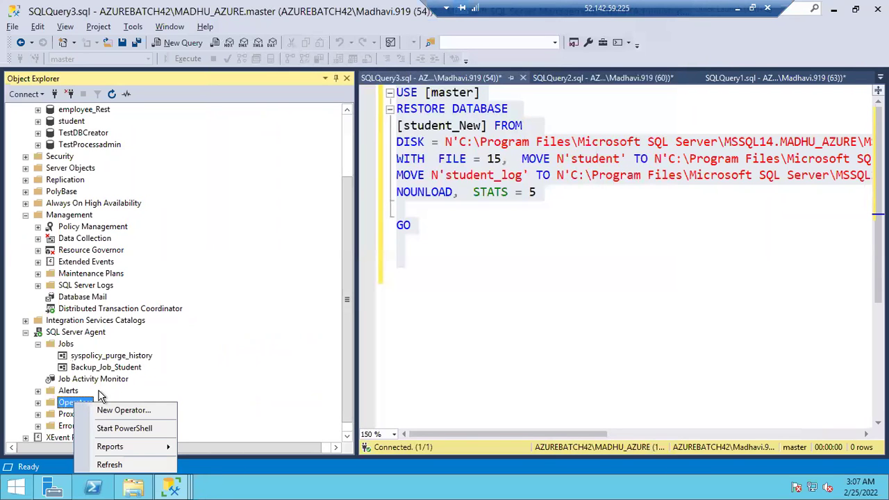
click(105, 411)
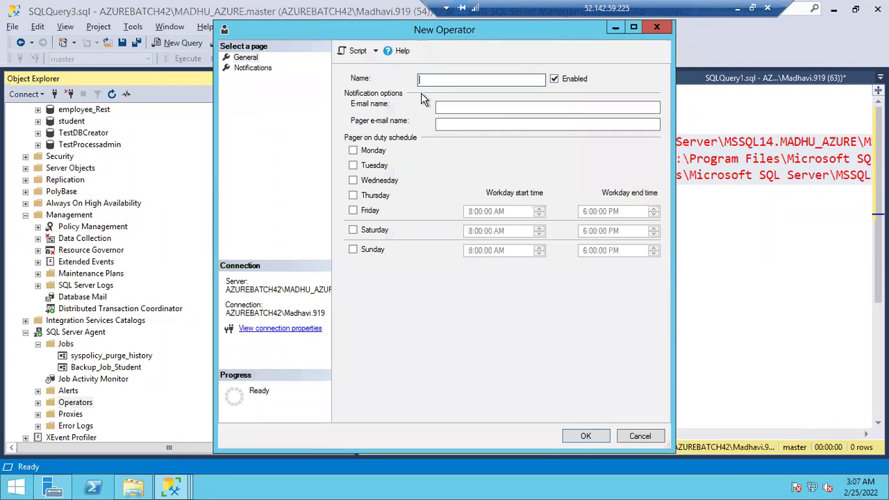
text(SqlDBAe)
key(BackSpace)
text(Team)
click(466, 108)
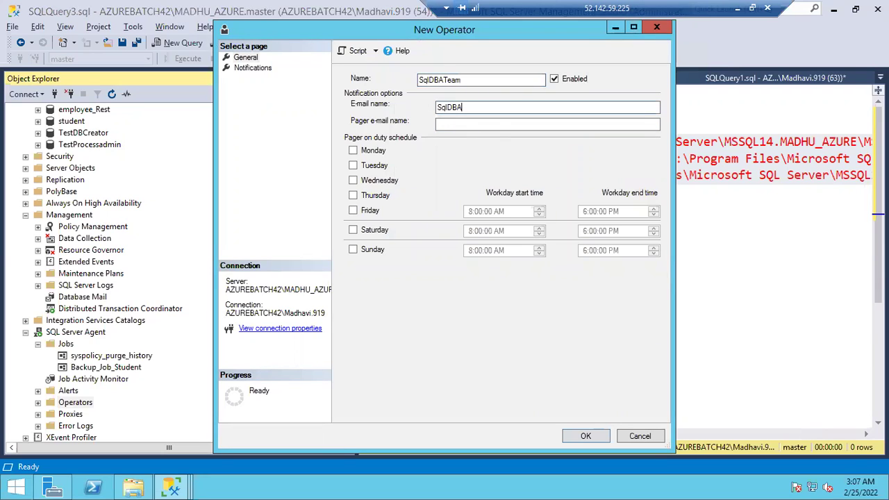
click(582, 436)
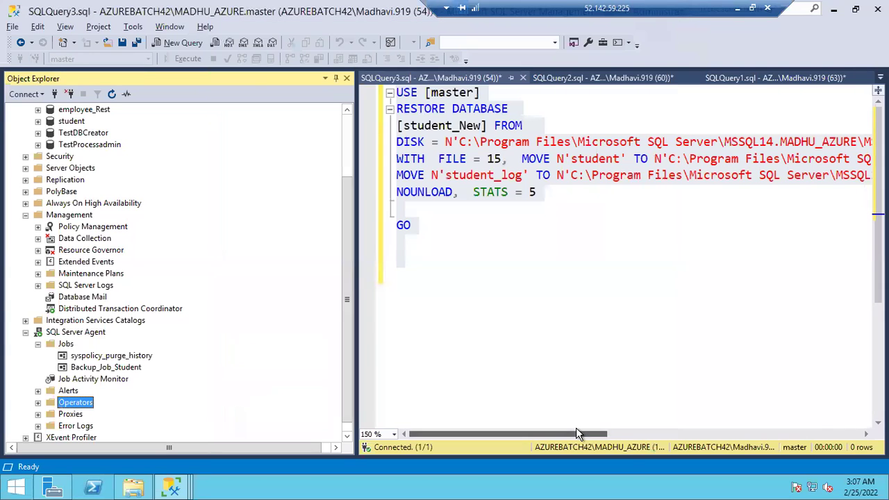
Set Backup_Job_Student to e-mail SqlDBATeam when the job fails, and save
double_click(116, 372)
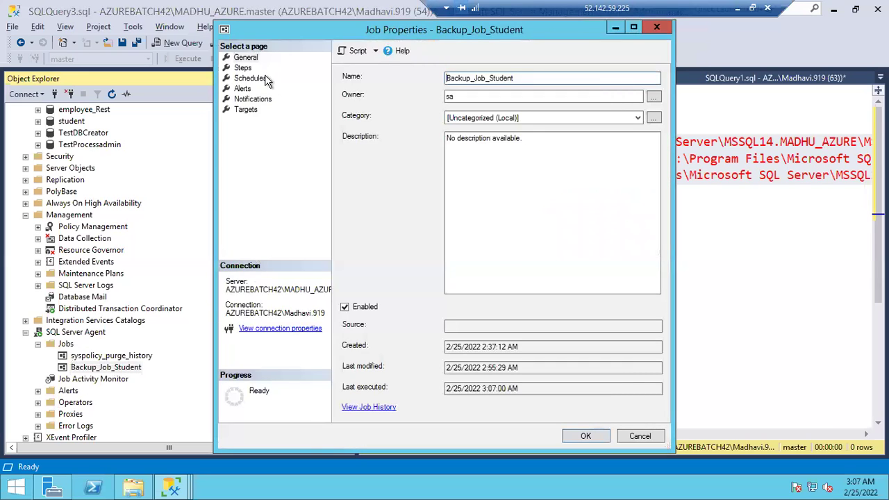
click(243, 100)
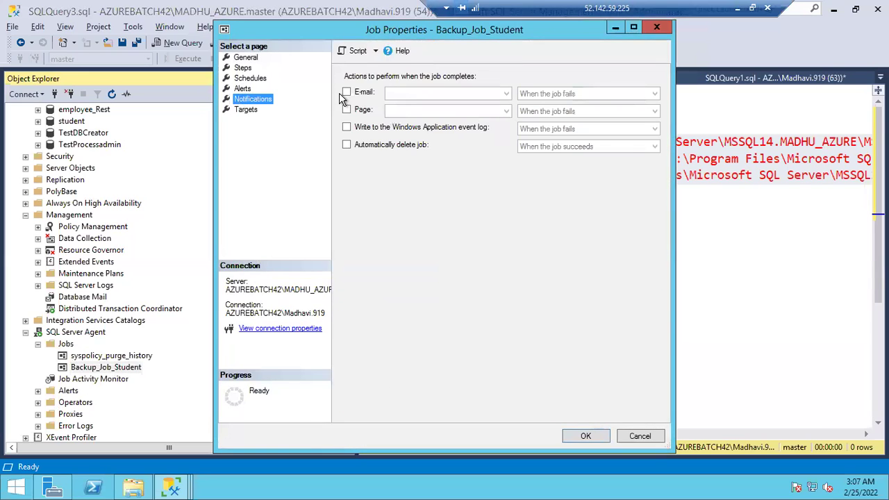
click(346, 92)
click(430, 99)
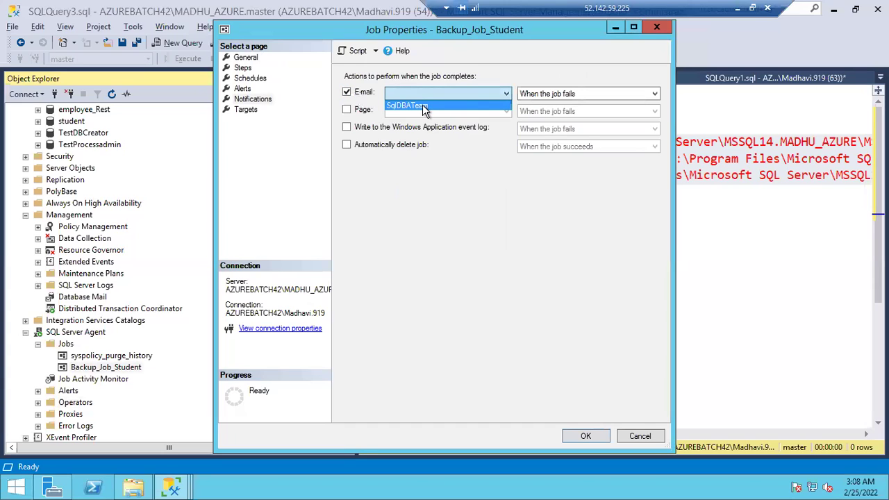
click(417, 105)
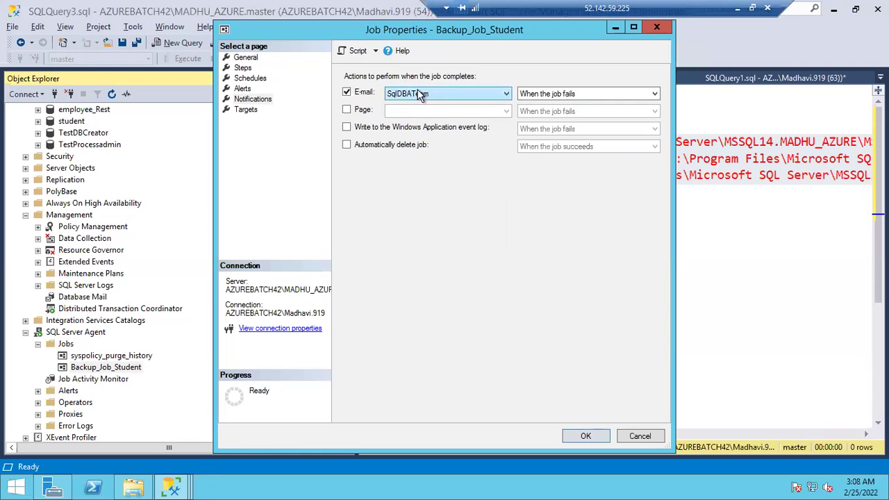
click(571, 437)
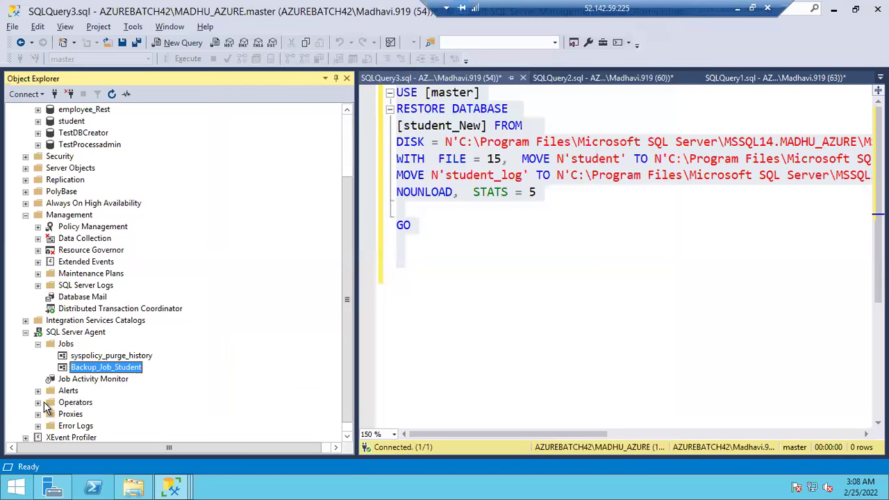
Review SqlDBATeam's e-mail name in its Operator Properties, then close them
click(37, 402)
double_click(84, 414)
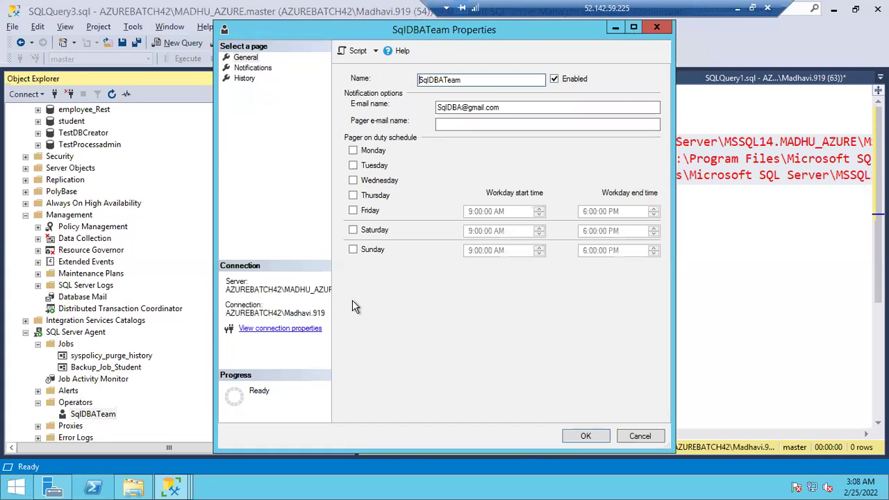
drag(503, 108, 369, 115)
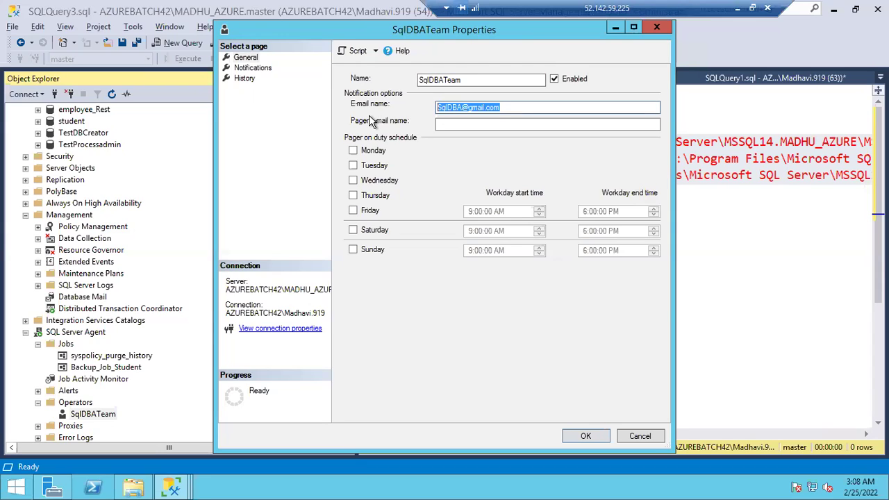
click(82, 298)
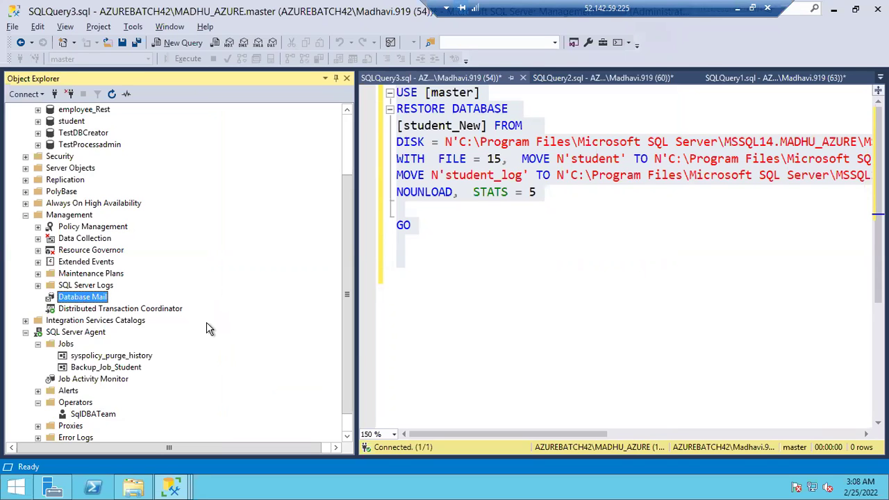
Minimize the remote desktop session to bring back the YouTube window
click(739, 9)
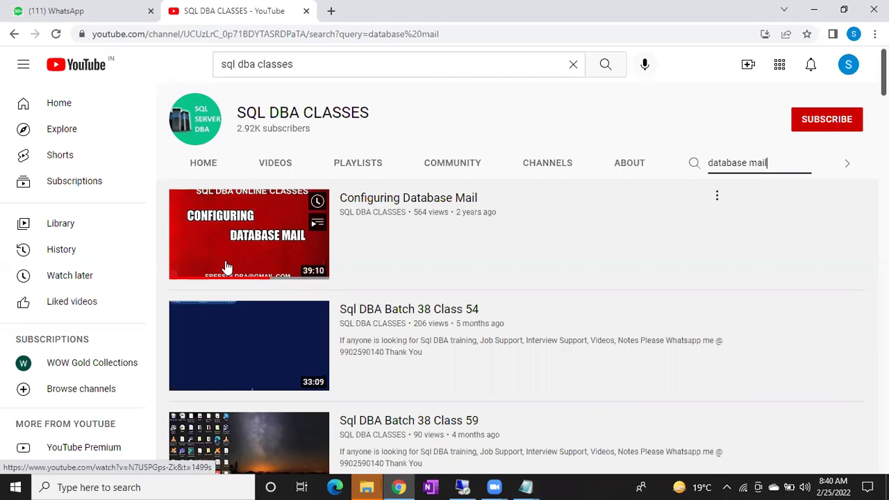
click(462, 486)
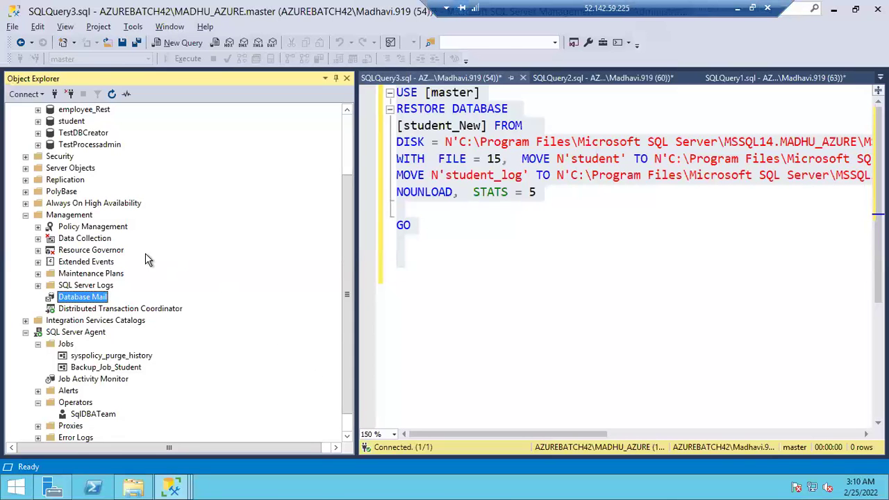
scroll(81, 192, up, 1)
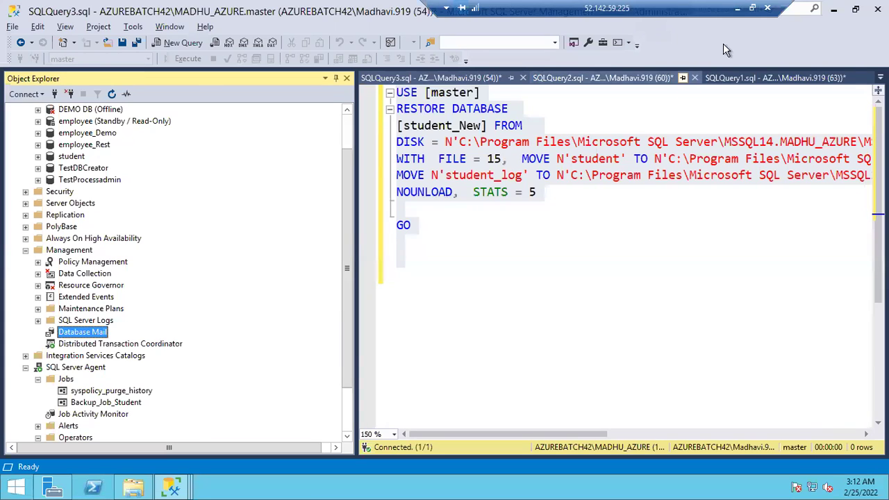
click(739, 9)
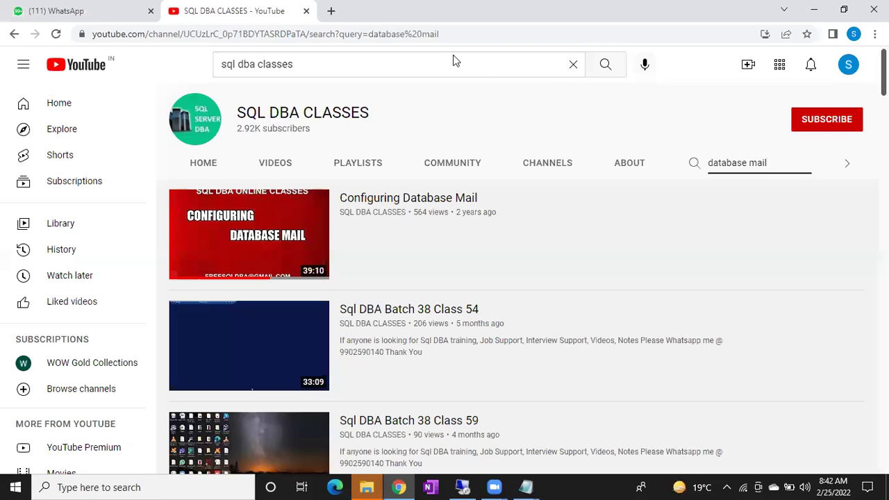